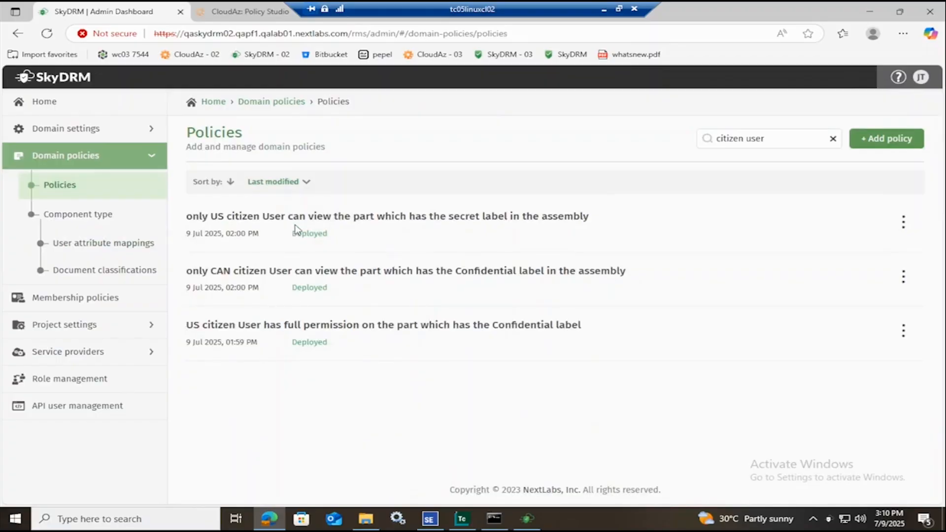
- Review the resource, people and permission settings of the policy letting only US citizens view secret-labelled parts in the assembly
left_click(341, 217)
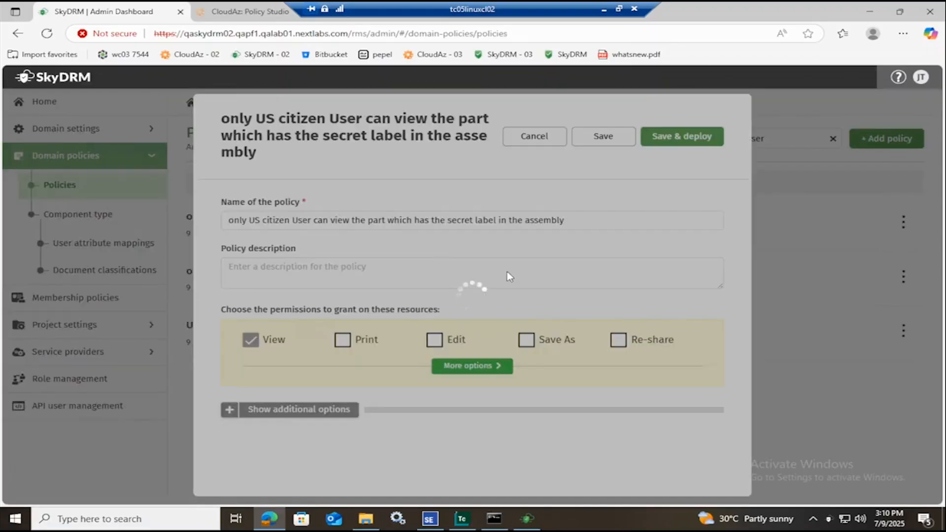
scroll(465, 302, "down", 2)
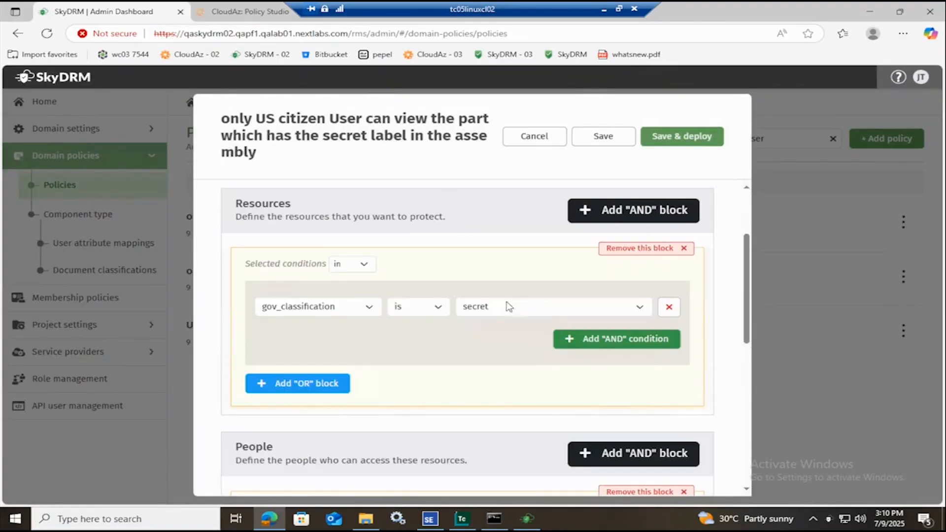
scroll(473, 303, "down", 5)
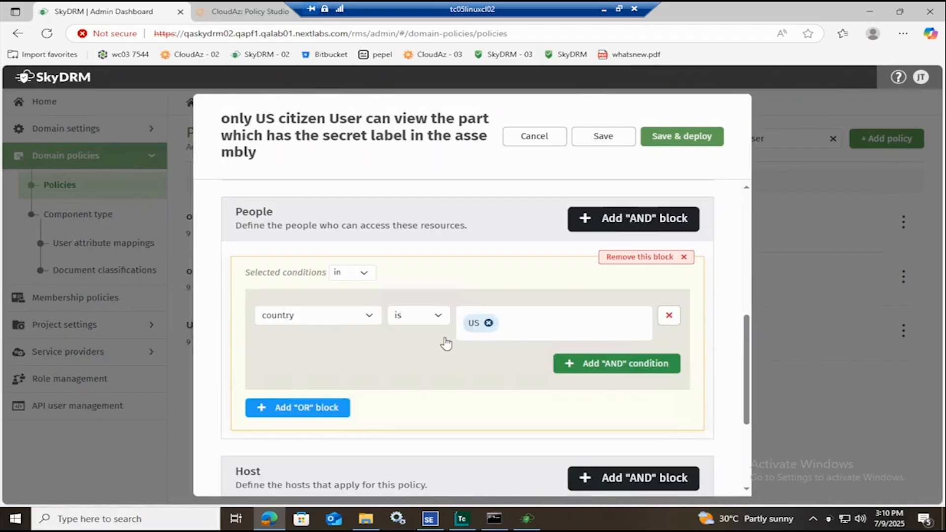
scroll(409, 330, "down", 3)
left_click(451, 411)
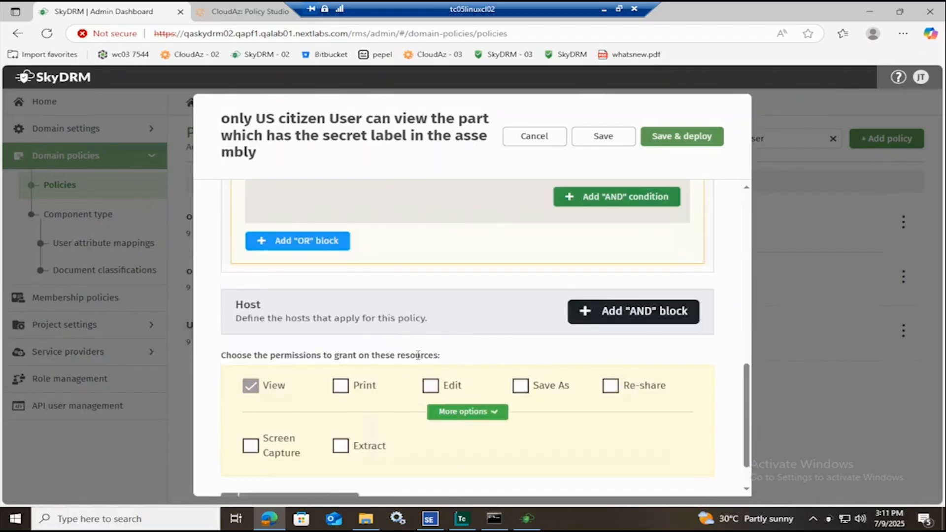
scroll(417, 359, "down", 1)
left_click(533, 137)
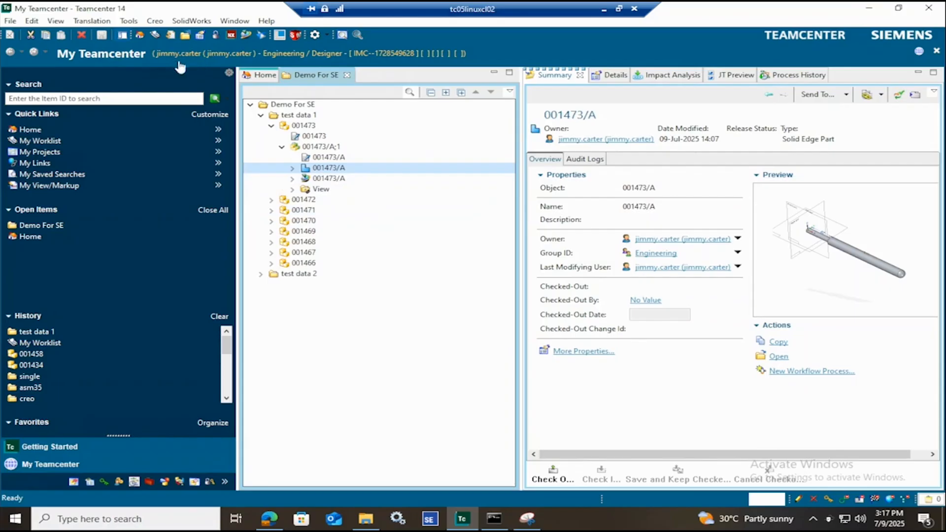
- Check the signed-in SkyDRM account, and check out Solid Edge part 001473/A in Teamcenter to examine its Government Classification property
left_click(830, 518)
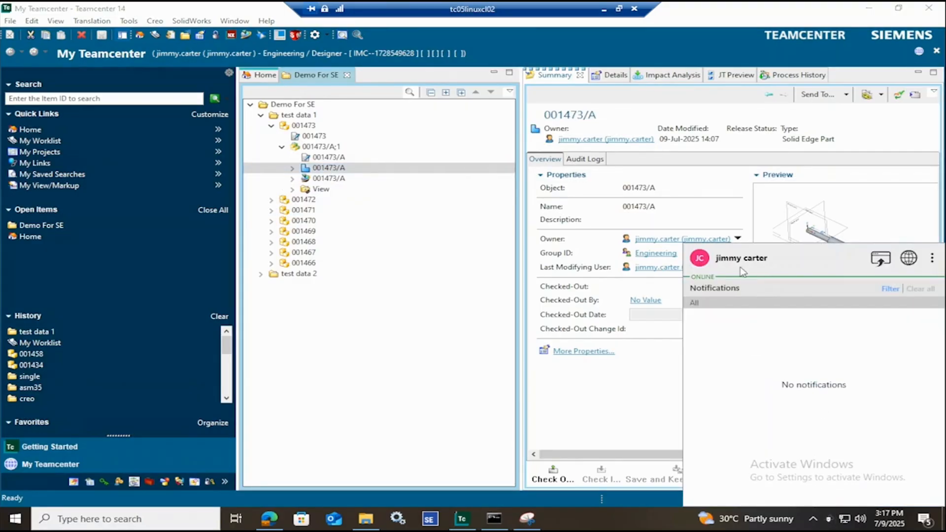
left_click(335, 169)
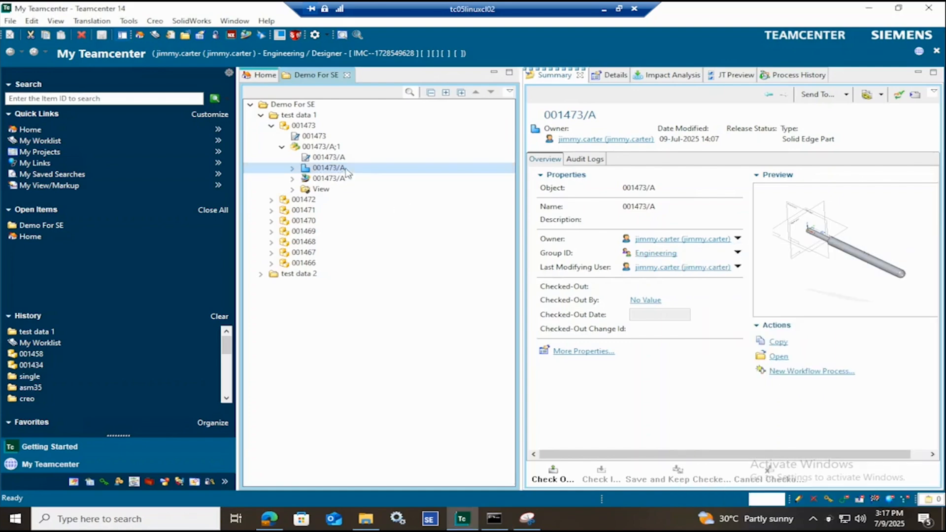
right_click(336, 168)
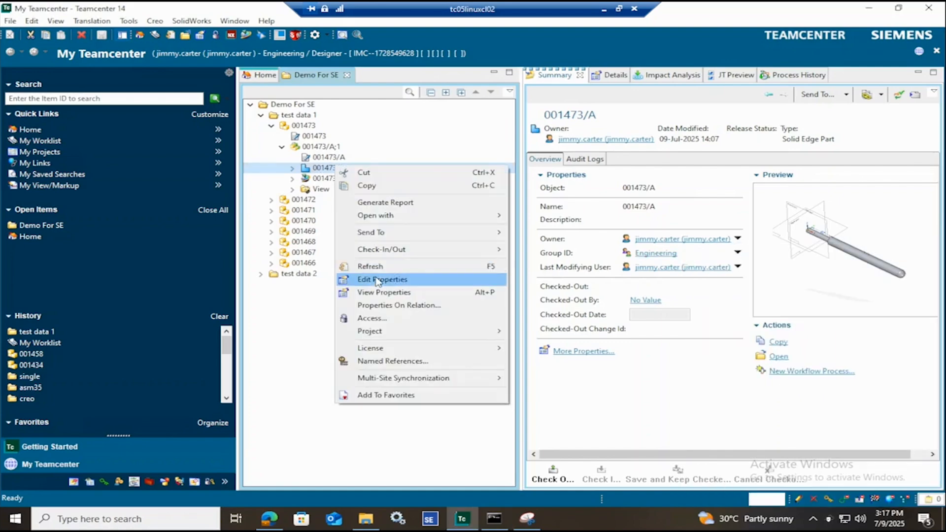
left_click(380, 279)
left_click(523, 301)
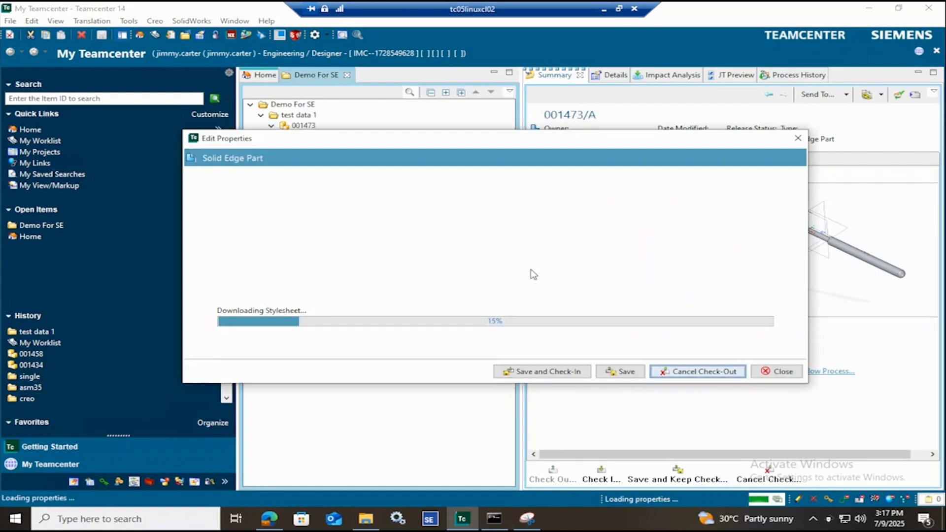
scroll(478, 269, "down", 8)
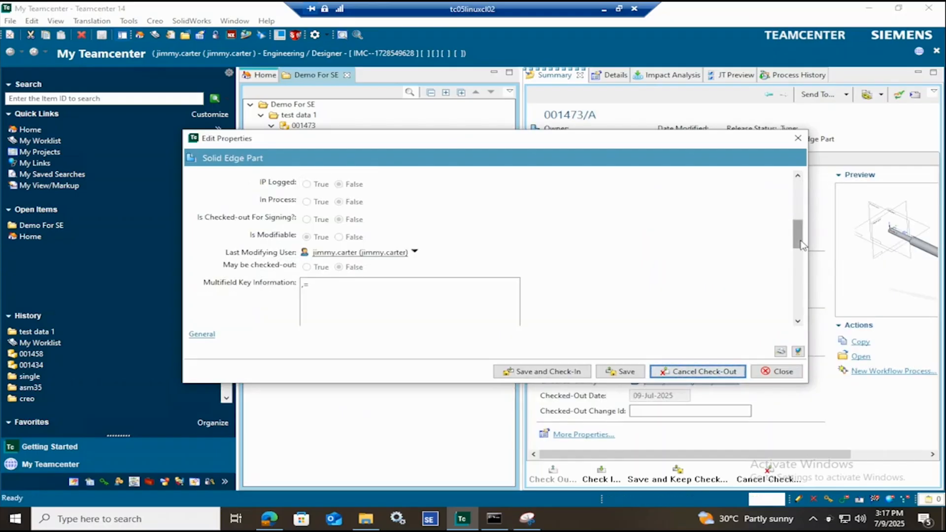
scroll(493, 268, "down", 3)
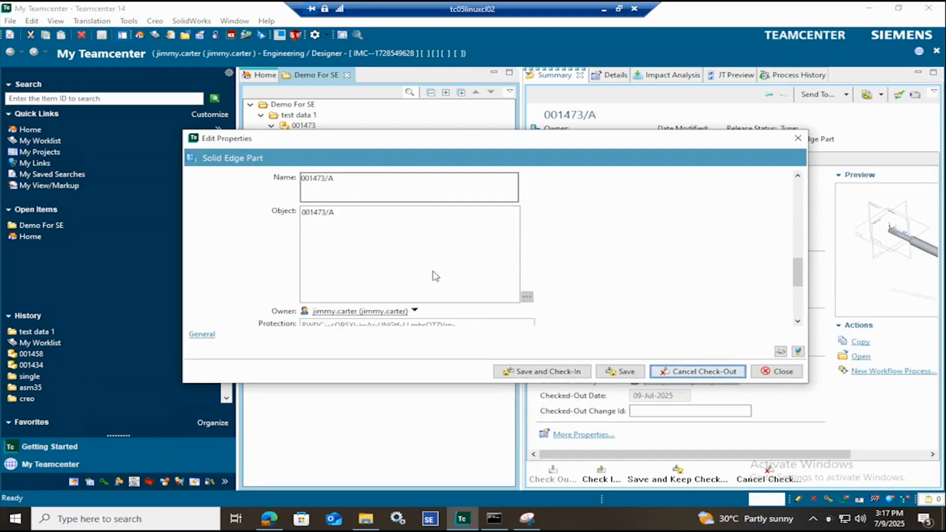
left_click_drag(798, 271, 798, 219)
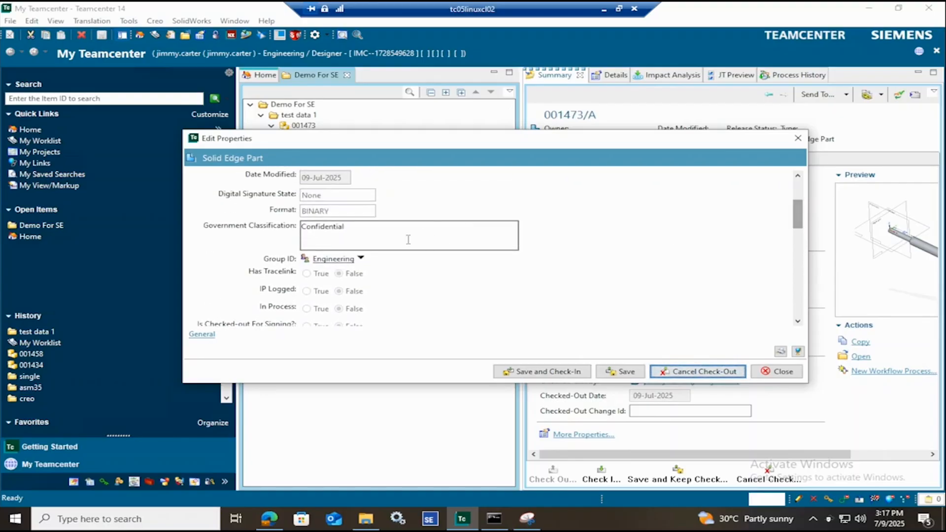
left_click(798, 138)
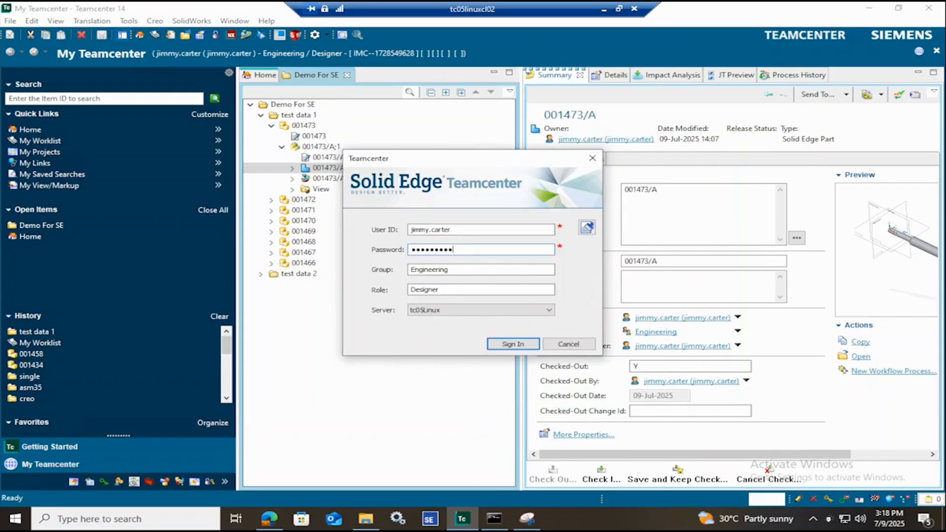
- Sign in to Solid Edge Teamcenter with the account password and open the checked-out part 001473/A on this machine
left_click(505, 345)
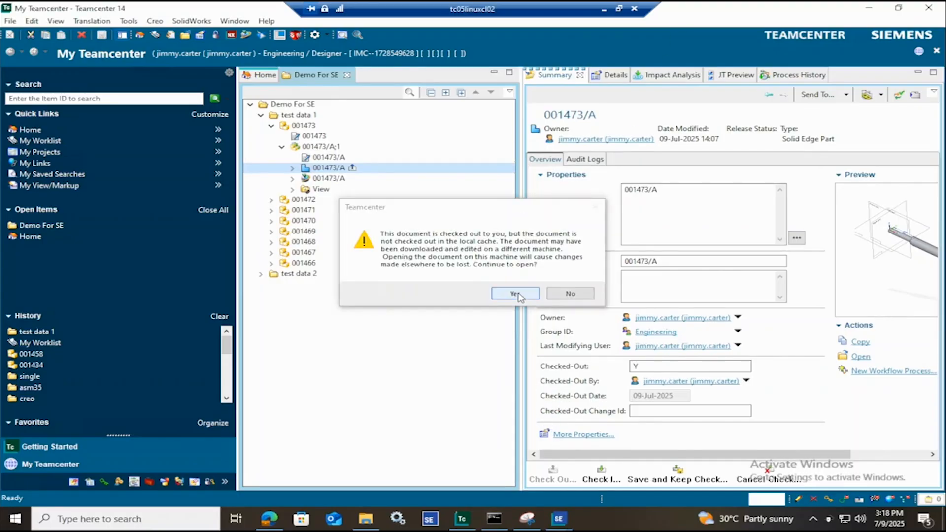
left_click(514, 294)
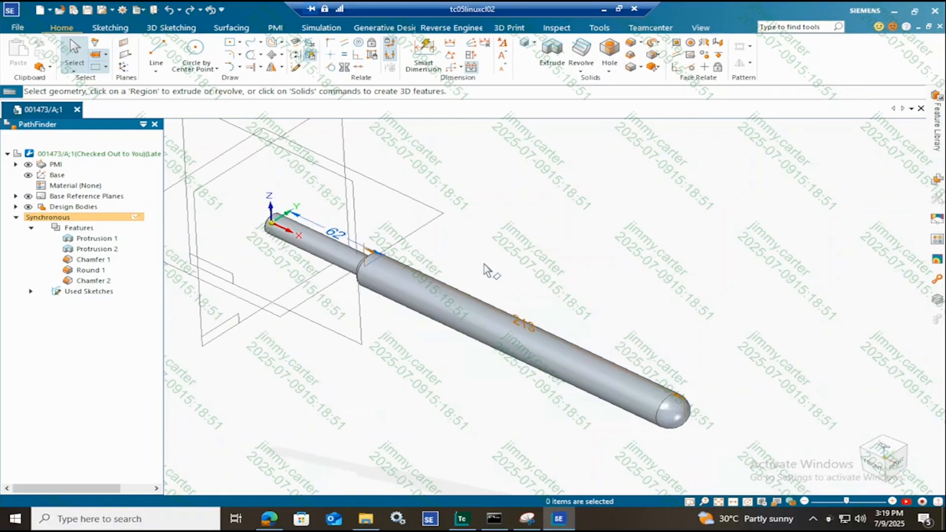
scroll(487, 271, "up", 1)
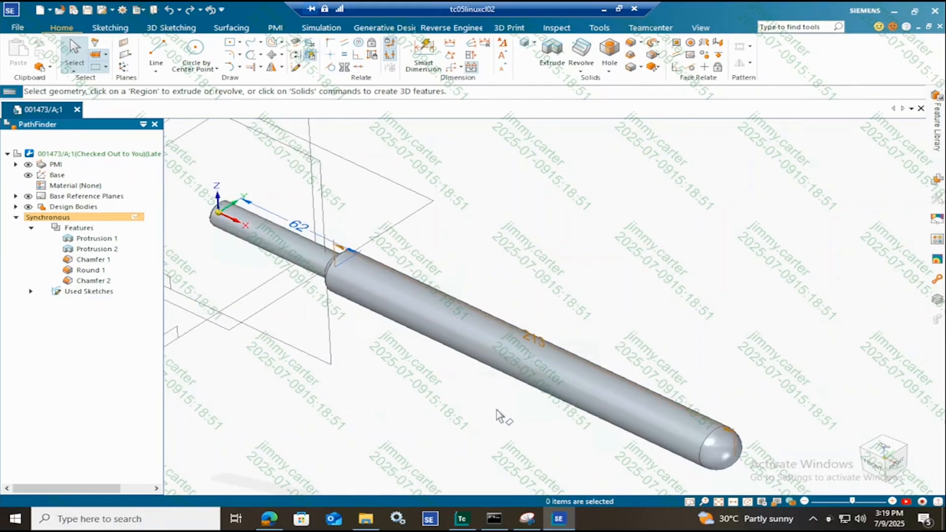
scroll(551, 285, "down", 1)
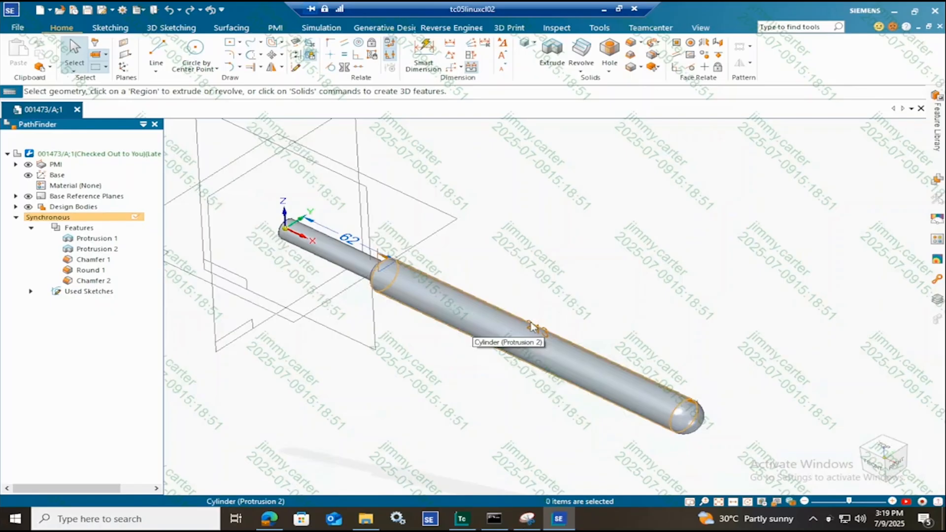
- Capture the watermarked part view with Snipping Tool and draw a freehand pen stroke along the shaft in the snip
left_click(526, 519)
left_click(612, 173)
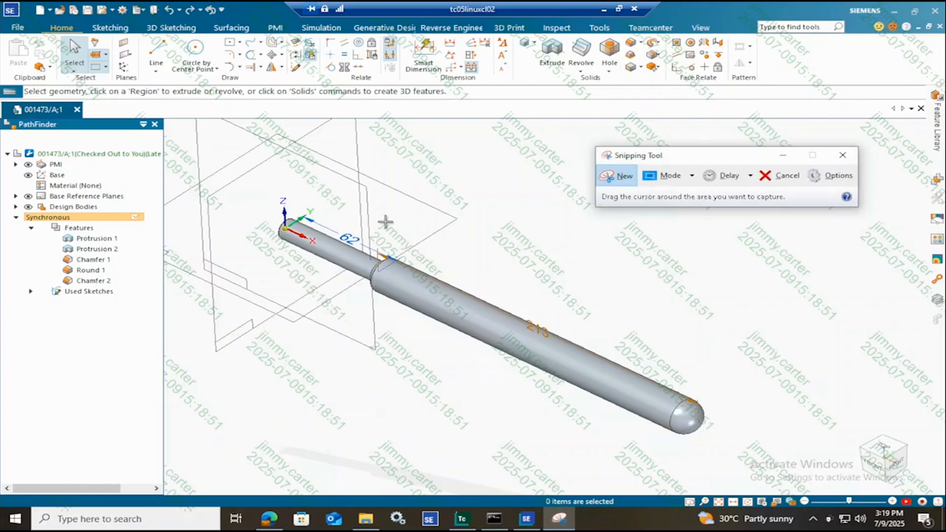
left_click_drag(254, 189, 552, 328)
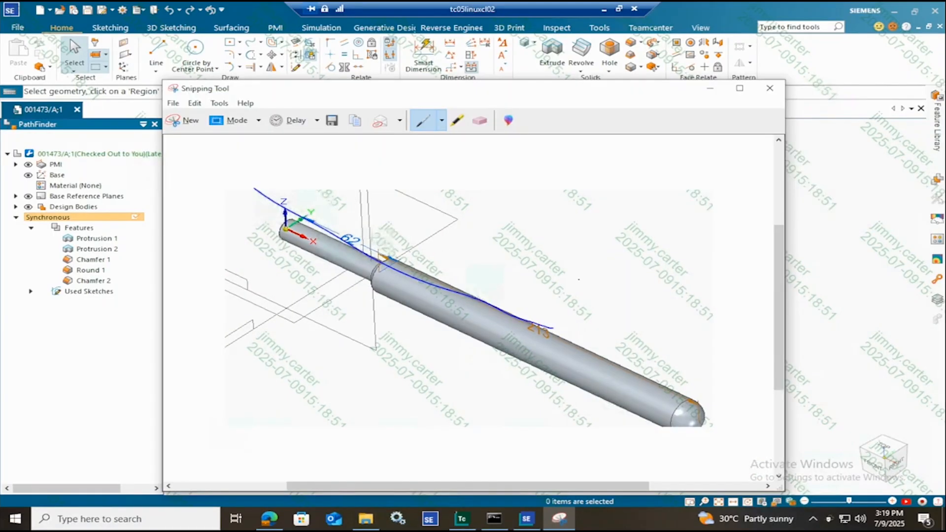
left_click(710, 88)
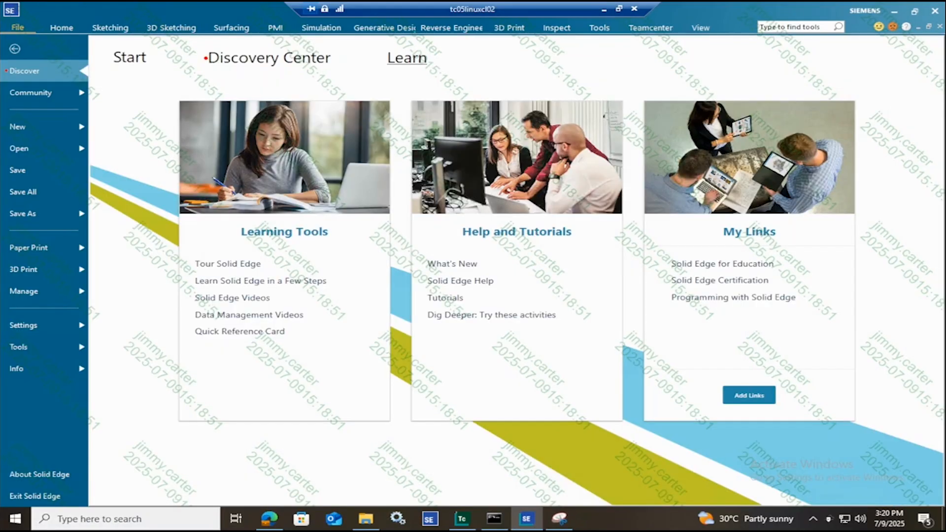
- Print the part from Solid Edge to a PDF named p1 in the Downloads folder
left_click(75, 253)
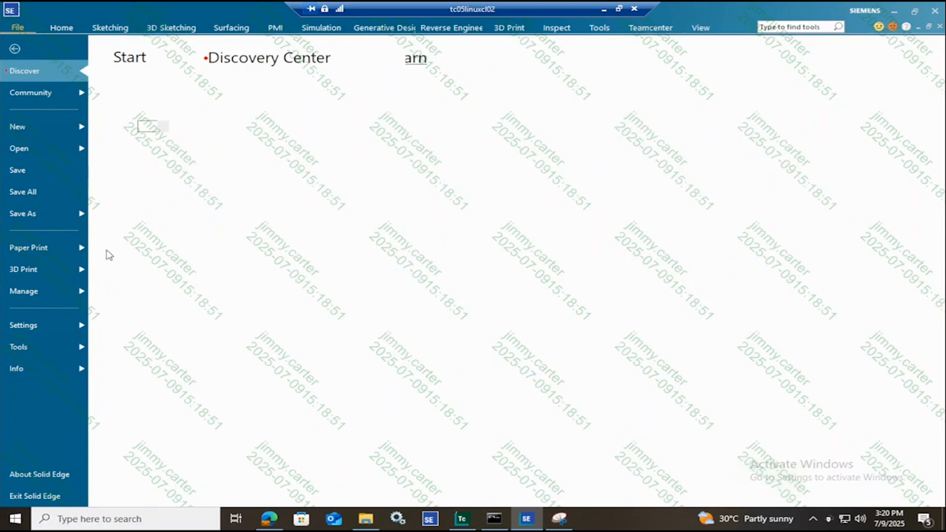
left_click(447, 100)
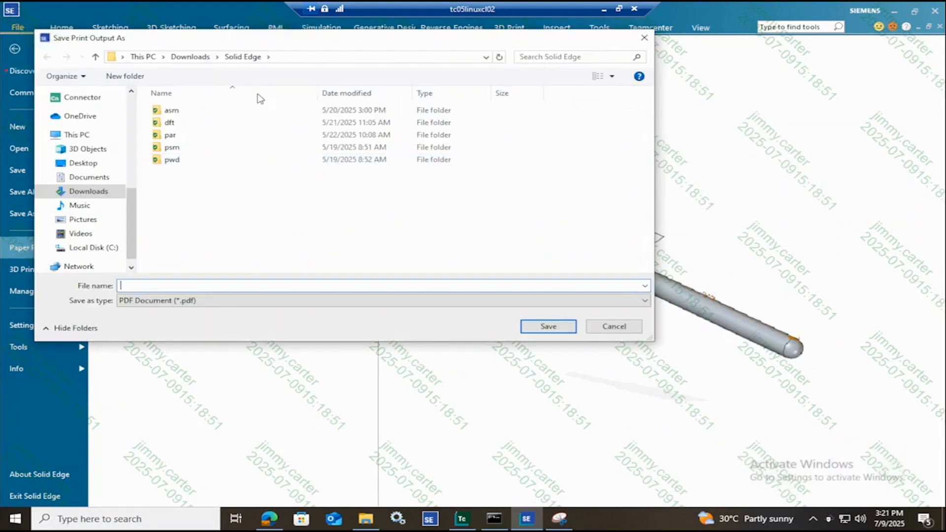
left_click(191, 58)
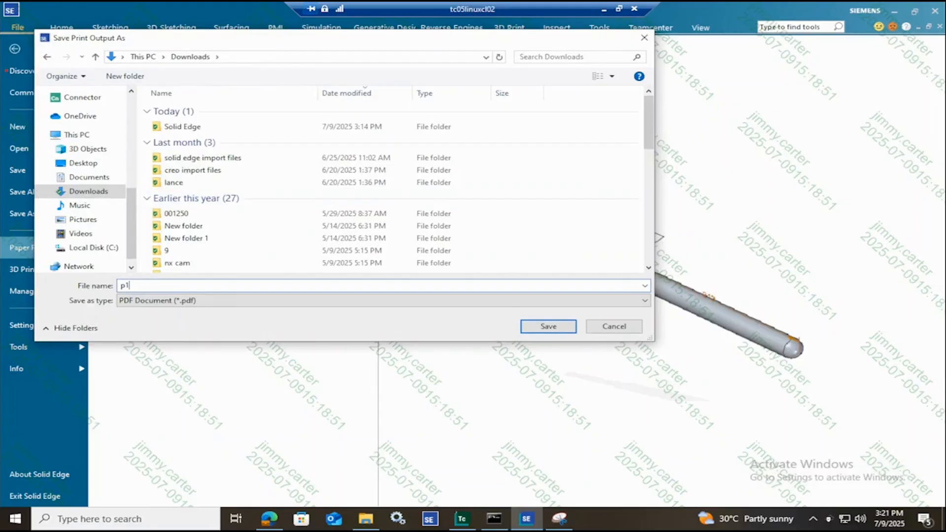
left_click(551, 324)
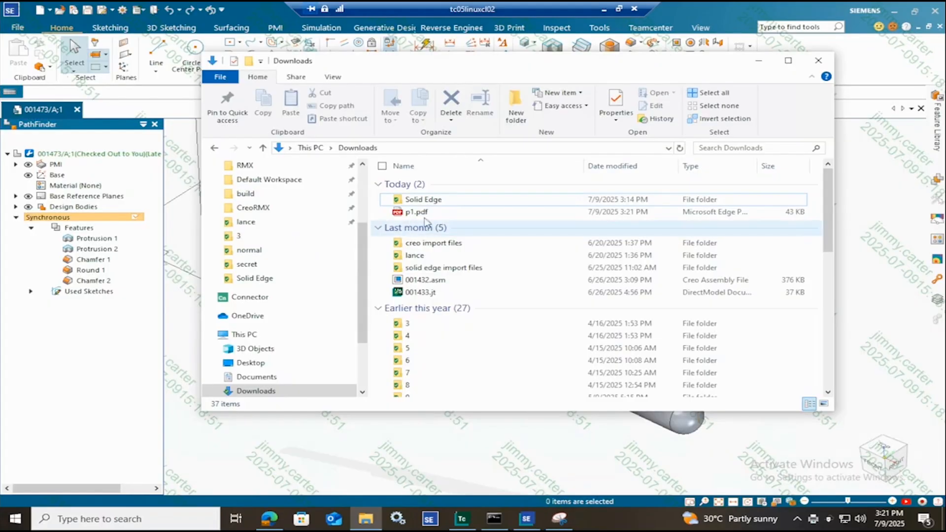
- Inspect the printed p1.pdf in Downloads and a file in the Default folder in File Explorer
left_click(544, 218)
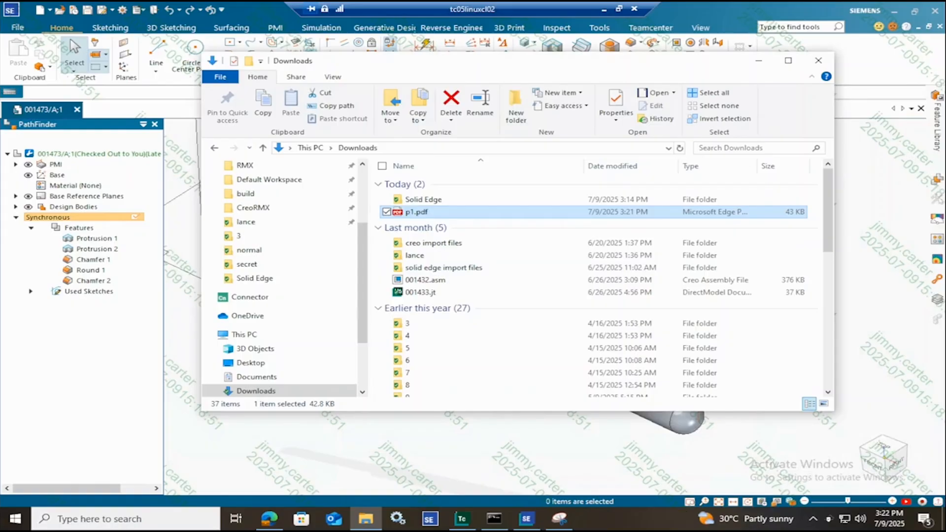
scroll(278, 296, "up", 1)
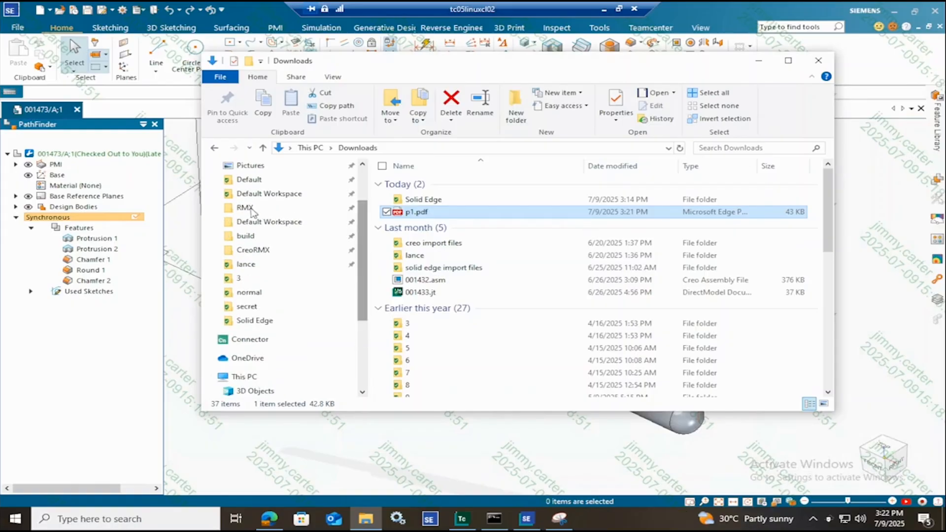
left_click(261, 180)
left_click(427, 196)
right_click(432, 197)
mouse_move(279, 303)
left_click(470, 318)
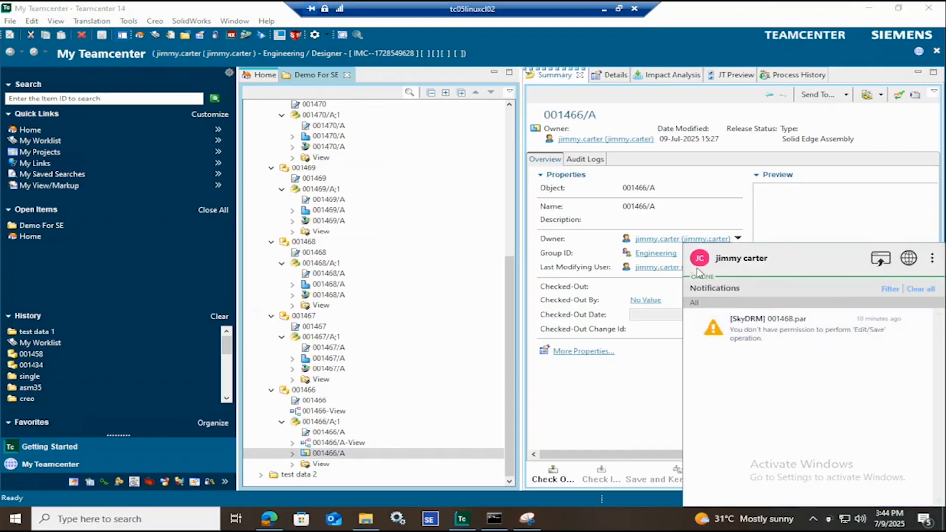
- Examine assembly 001466 and its component item 001467 in the Teamcenter Demo For SE folder
left_click(329, 453)
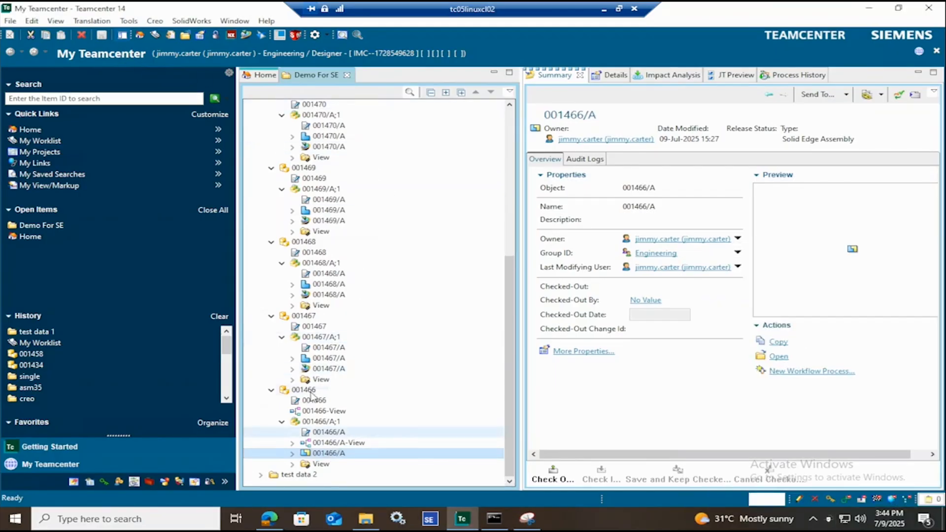
left_click(311, 390)
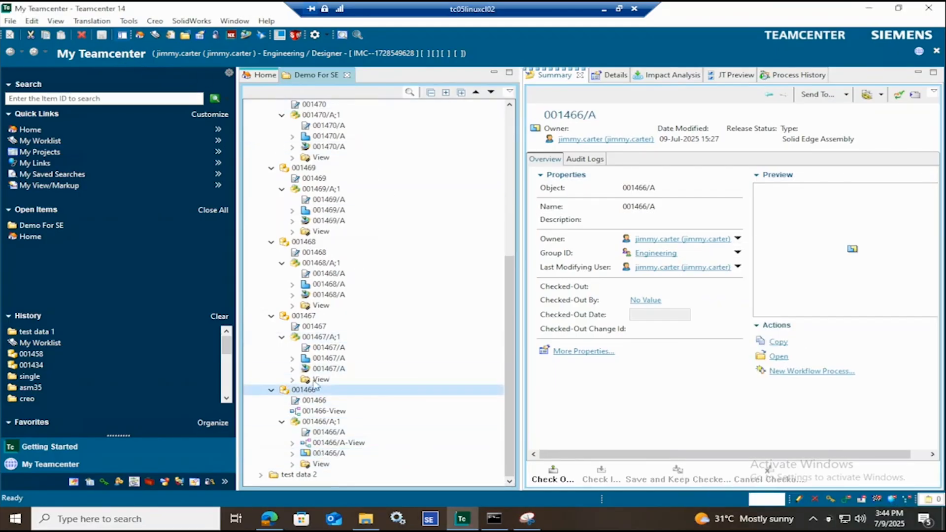
left_click(306, 316)
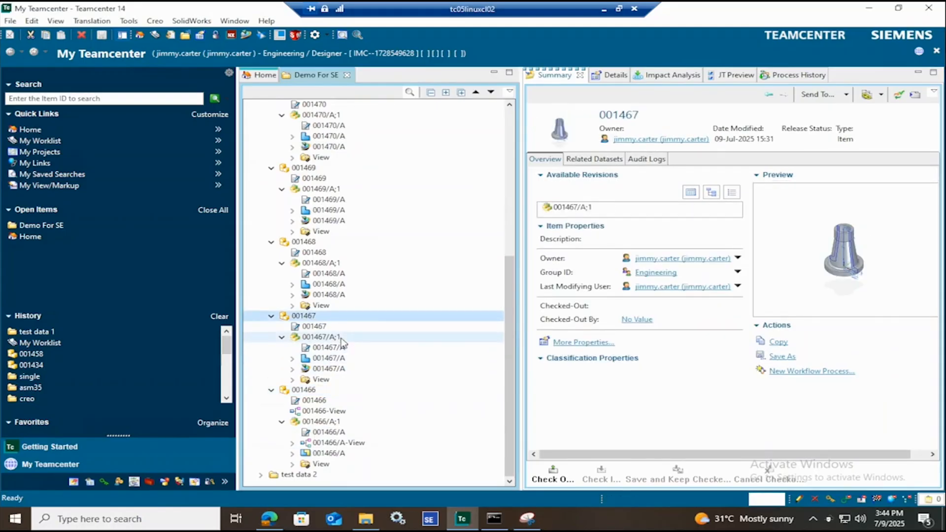
- Compare the Government Classification of parts 001467/A, 001468/A, 001469/A, 001470/A and assembly 001466/A in their common modifiable properties
left_click(343, 285)
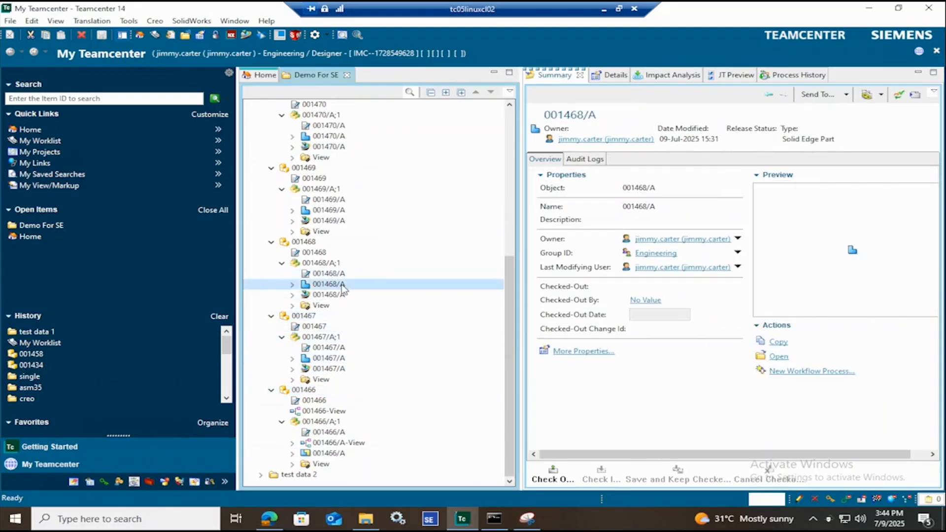
left_click(329, 210, "ctrl")
left_click(328, 136, "ctrl")
left_click(321, 359, "ctrl")
left_click(330, 452, "ctrl")
right_click(325, 453)
left_click(360, 339)
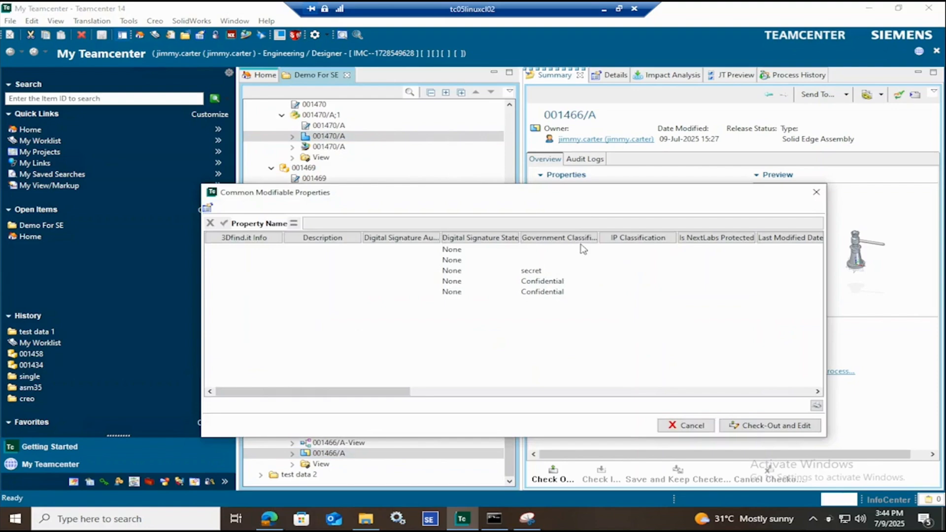
left_click(816, 192)
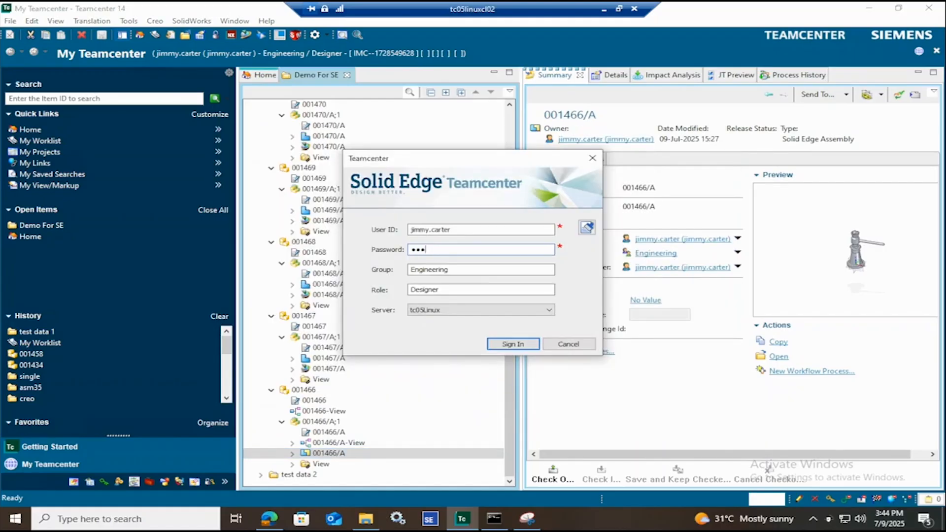
- Sign in to Solid Edge Teamcenter with the account password to open assembly 001466/A
key("Return")
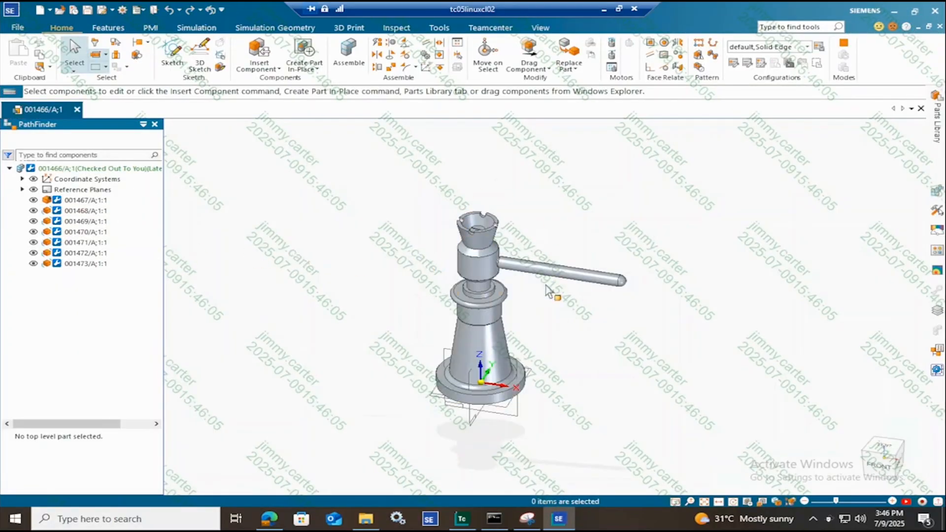
- Try to capture the open 001466/A assembly window with the Snipping Tool, and return to Solid Edge
left_click(526, 518)
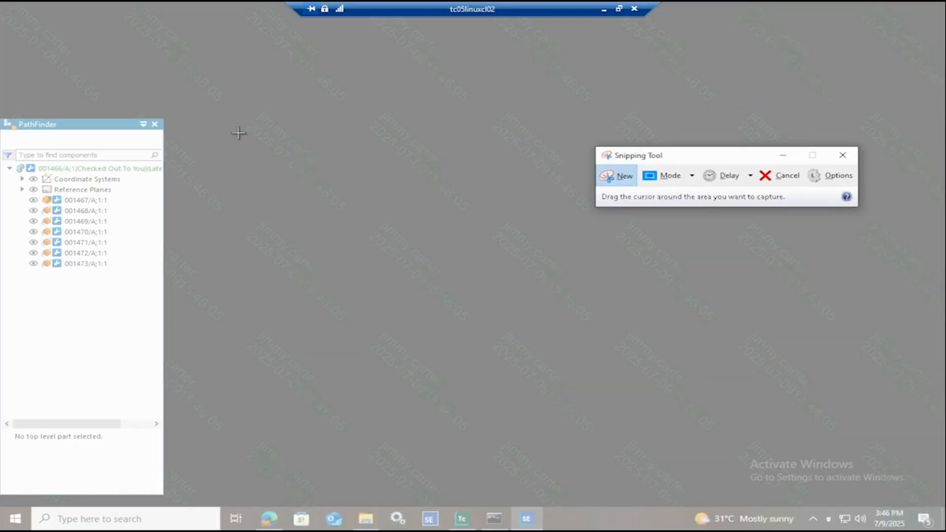
left_click_drag(238, 133, 617, 326)
left_click_drag(740, 356, 750, 383)
left_click(748, 36)
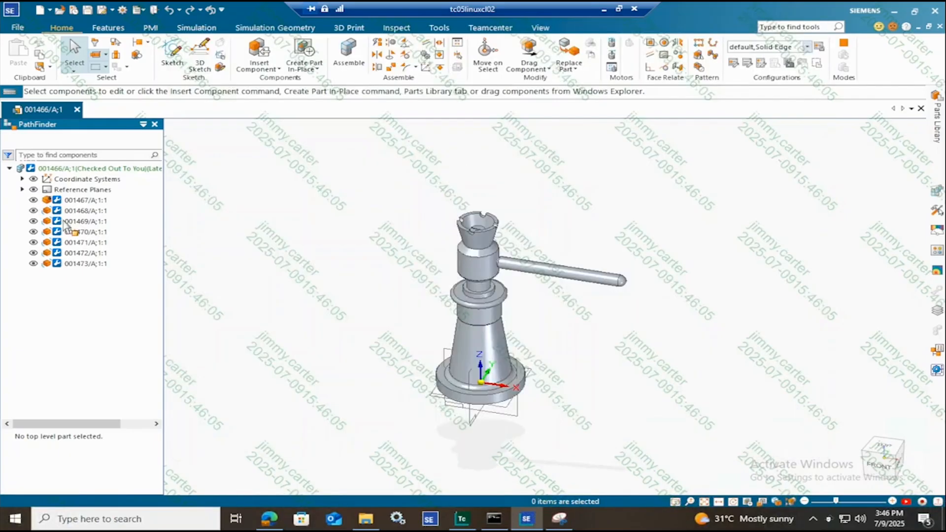
- Try to print assembly 001466/A to Microsoft Print to PDF with component 001468/A selected, and return to the model
left_click(84, 211)
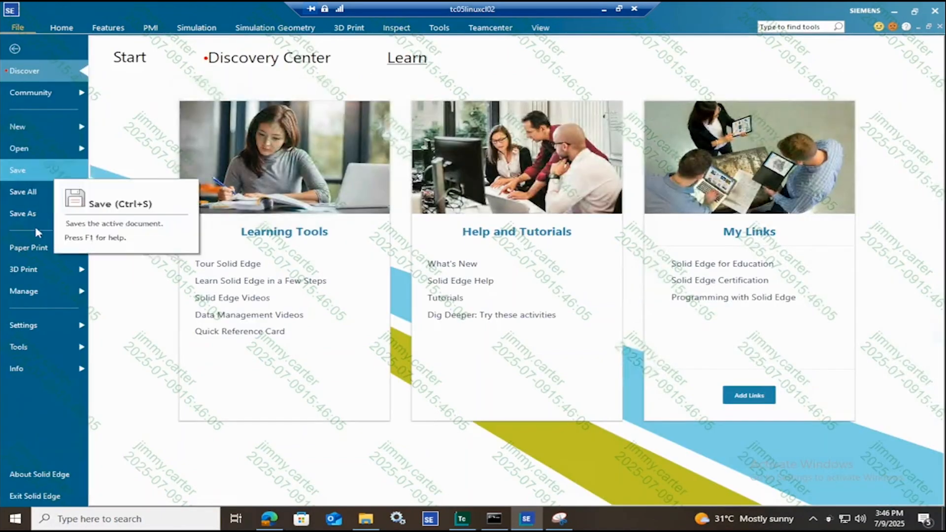
left_click(40, 247)
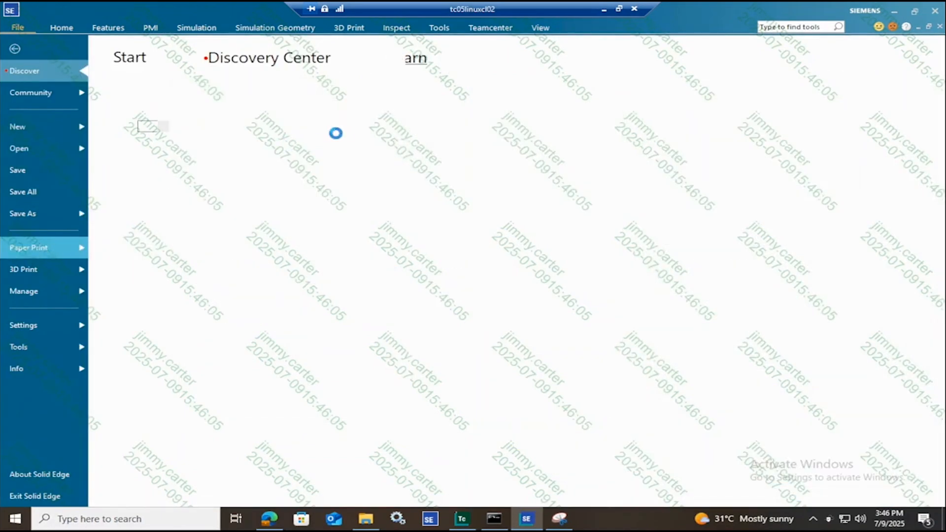
left_click(434, 99)
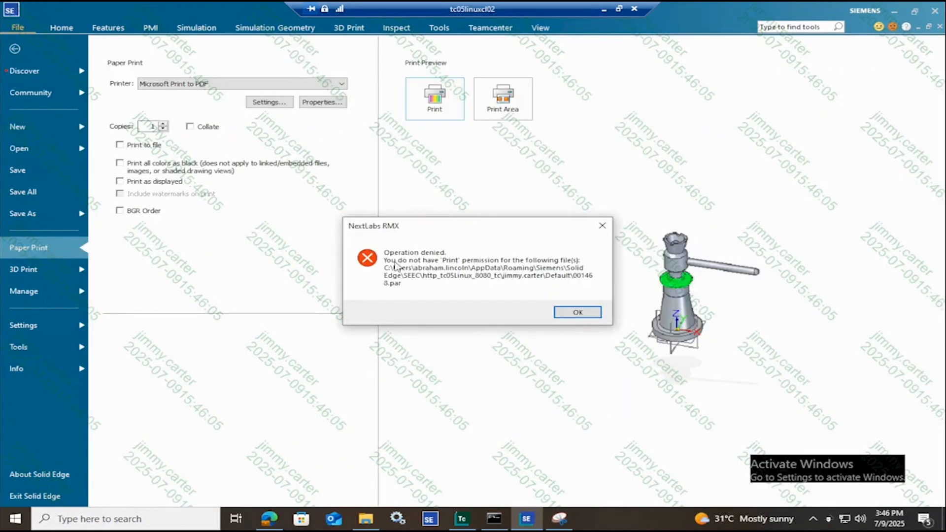
left_click(577, 311)
left_click(28, 48)
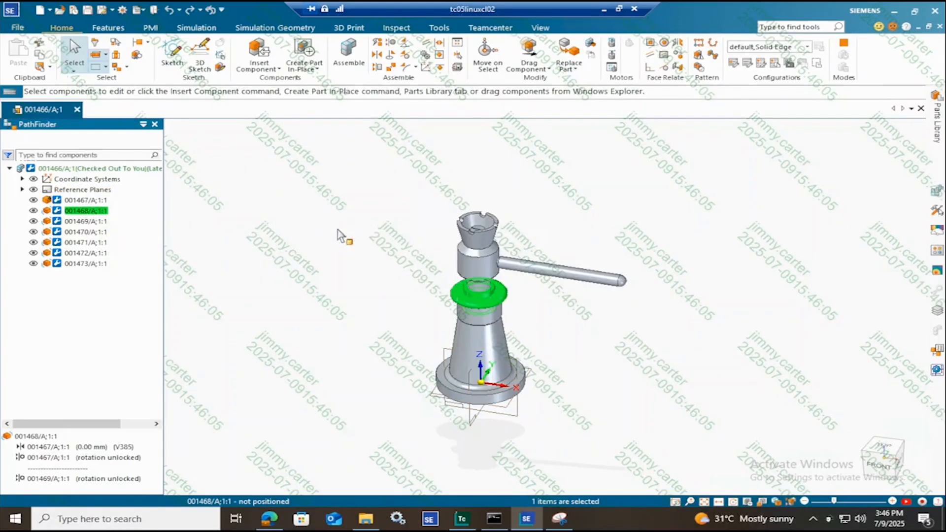
- Open component 001468/A from the assembly, check it in to Teamcenter and close the part
right_click(87, 212)
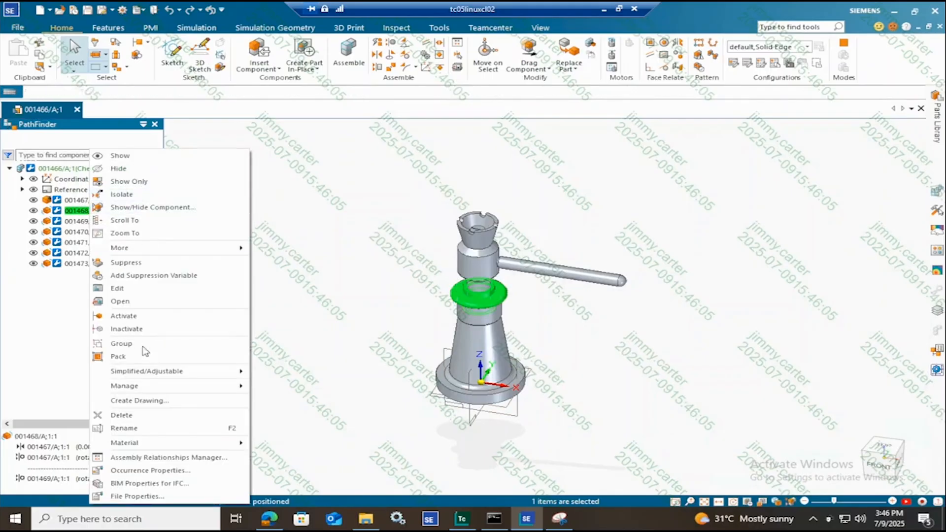
left_click(118, 301)
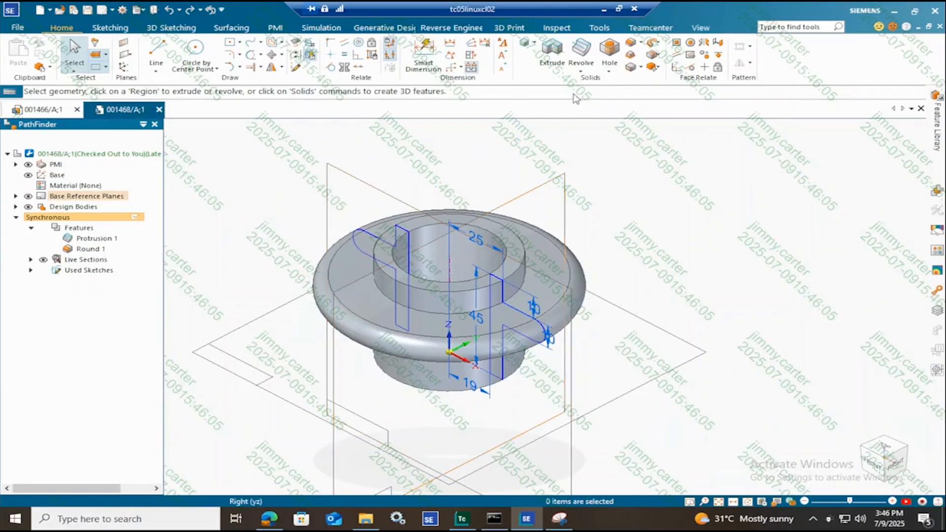
left_click(637, 29)
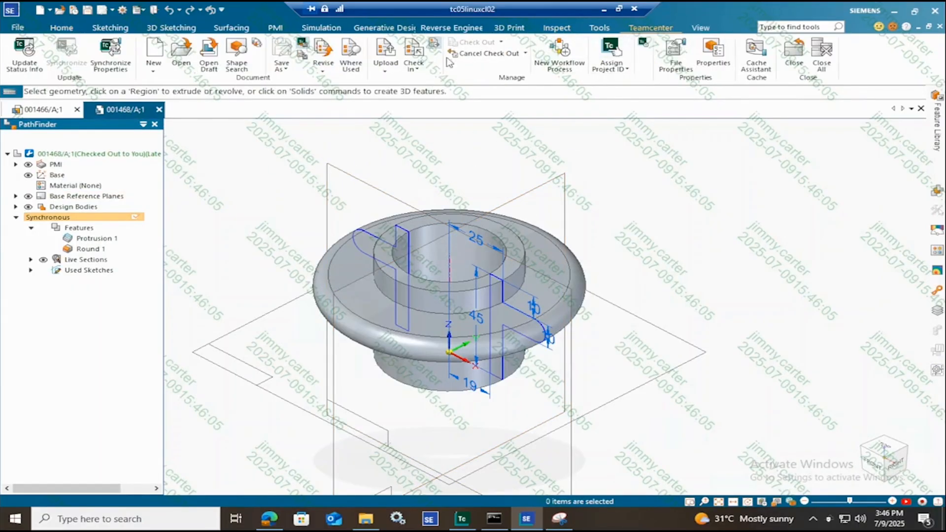
left_click(413, 52)
left_click(524, 283)
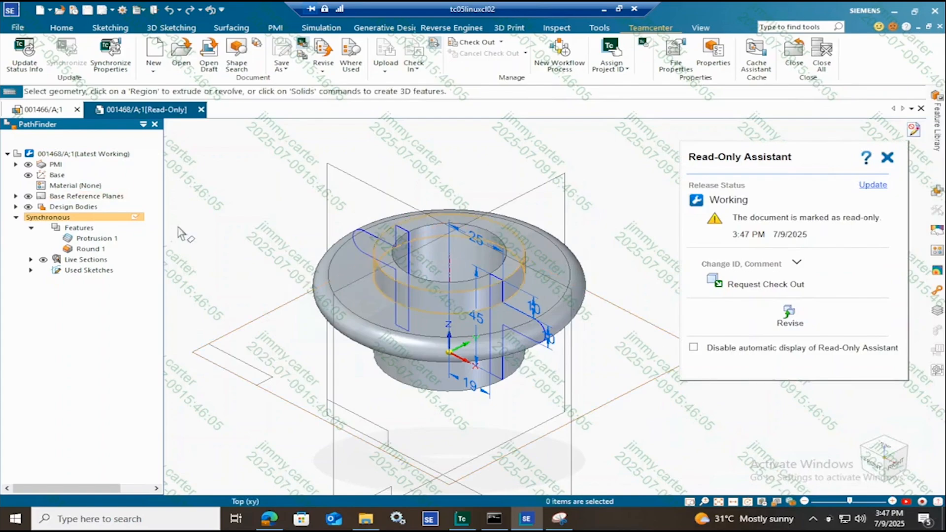
left_click(201, 110)
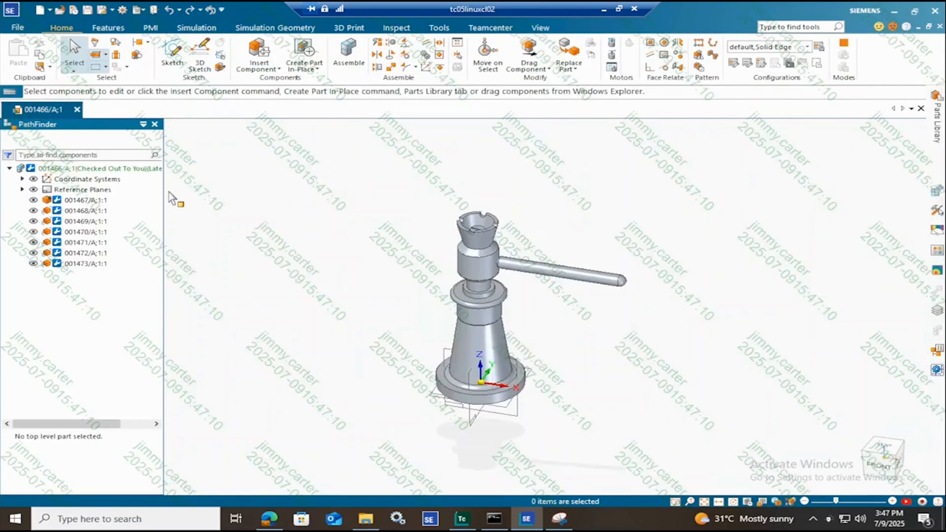
- Open component 001467/A from the assembly and round the base flange's upper outer edge with a 25.40 mm radius
right_click(86, 200)
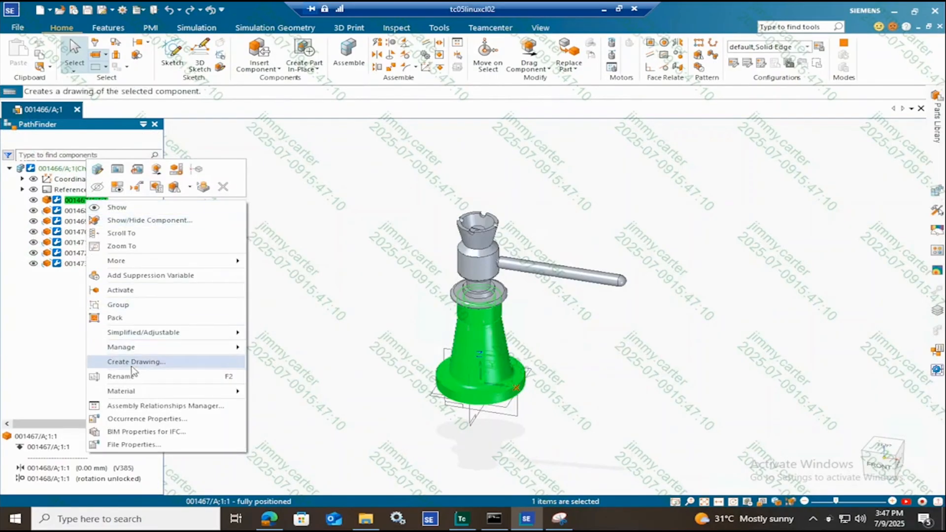
left_click(137, 171)
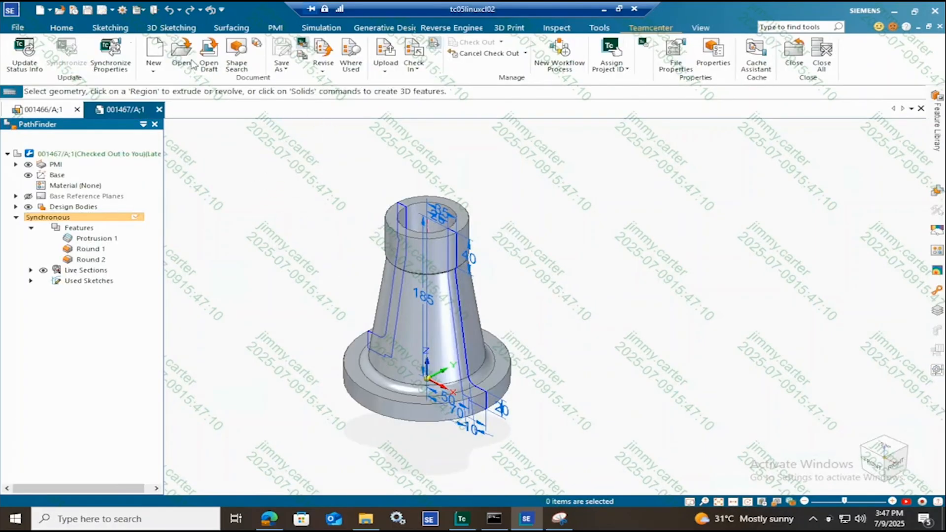
left_click(68, 29)
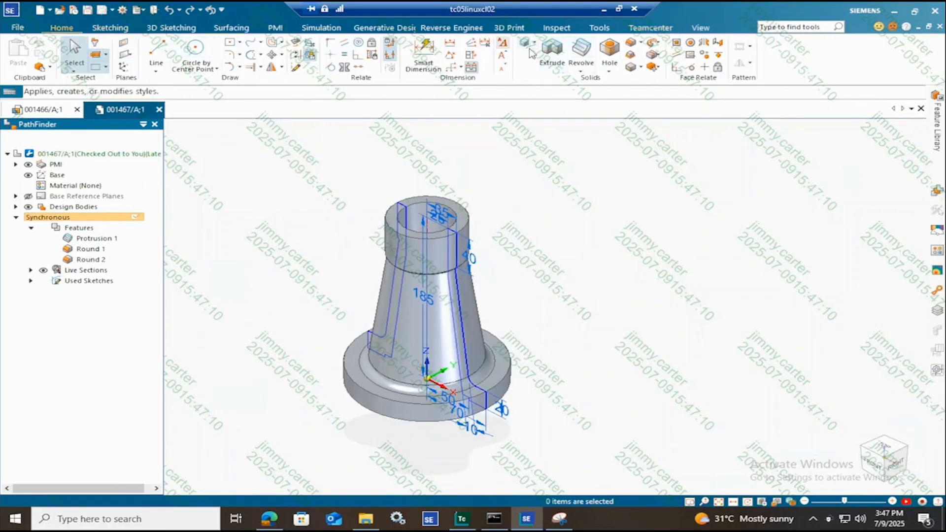
left_click(631, 44)
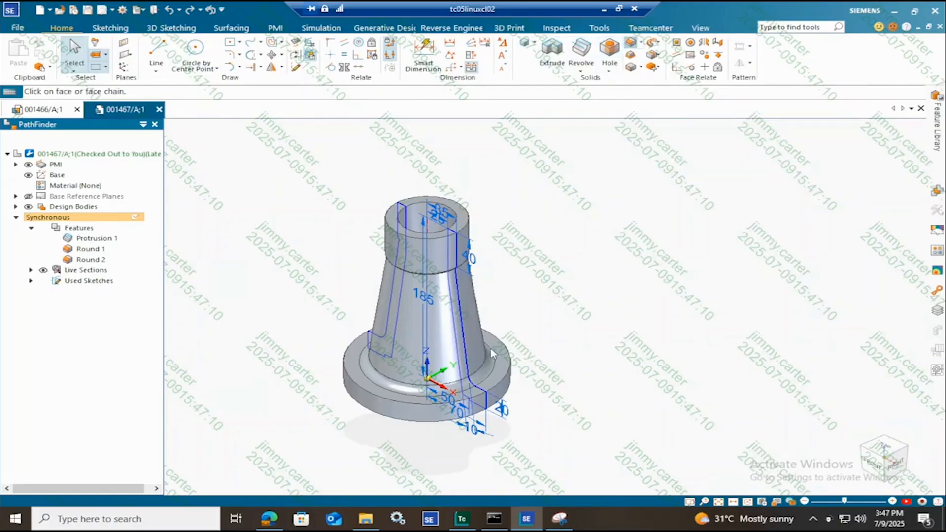
left_click(424, 404)
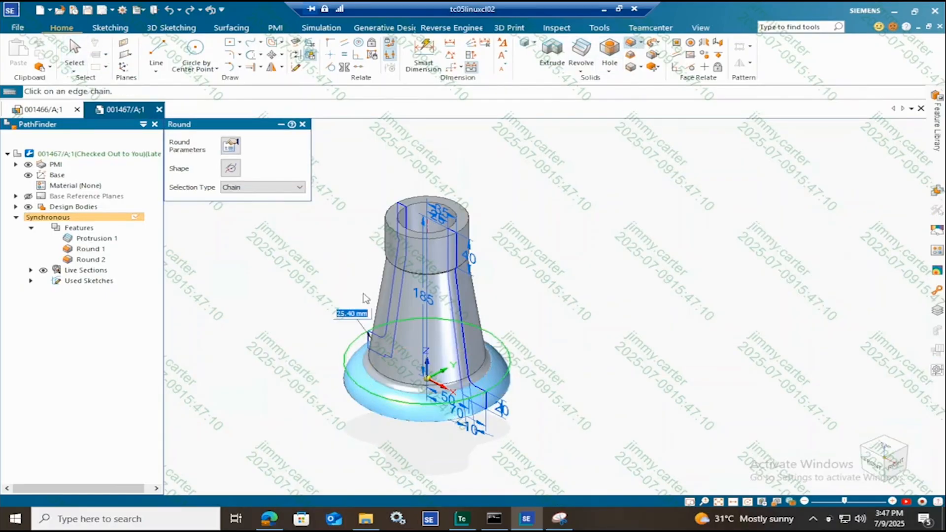
left_click(305, 124)
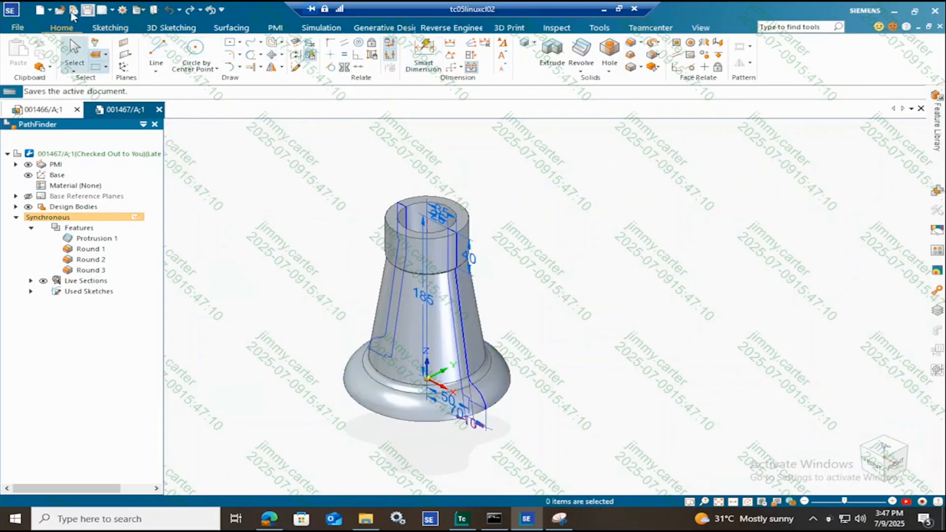
- Save and close part 001467/A, and close assembly 001466/A with its changes saved
left_click(87, 11)
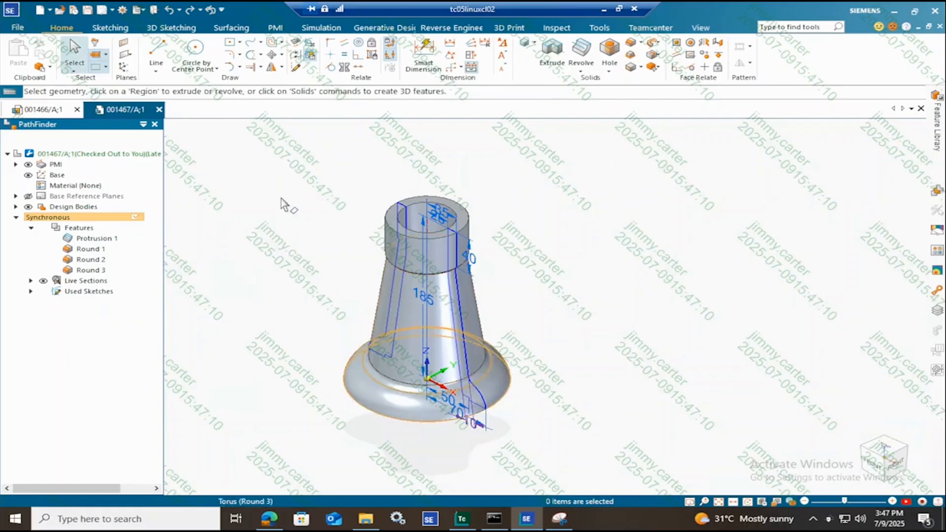
left_click(160, 110)
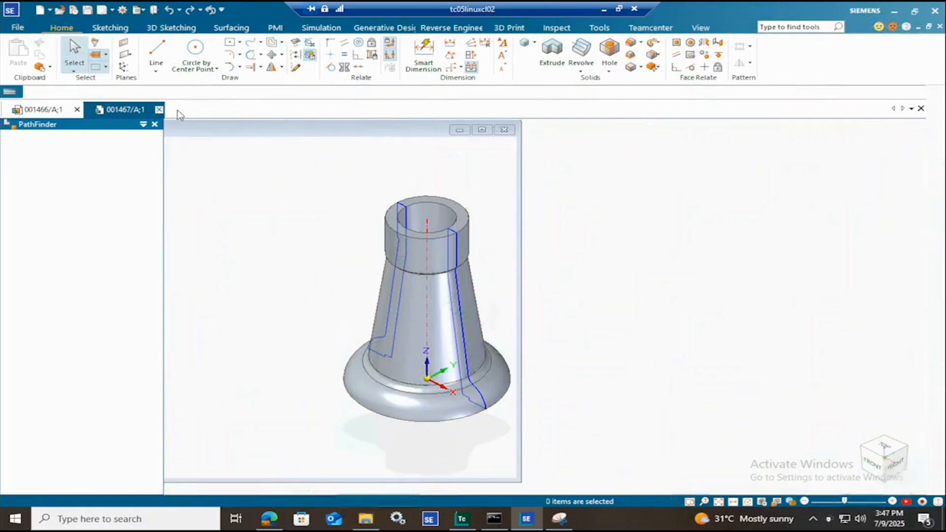
right_click(168, 113)
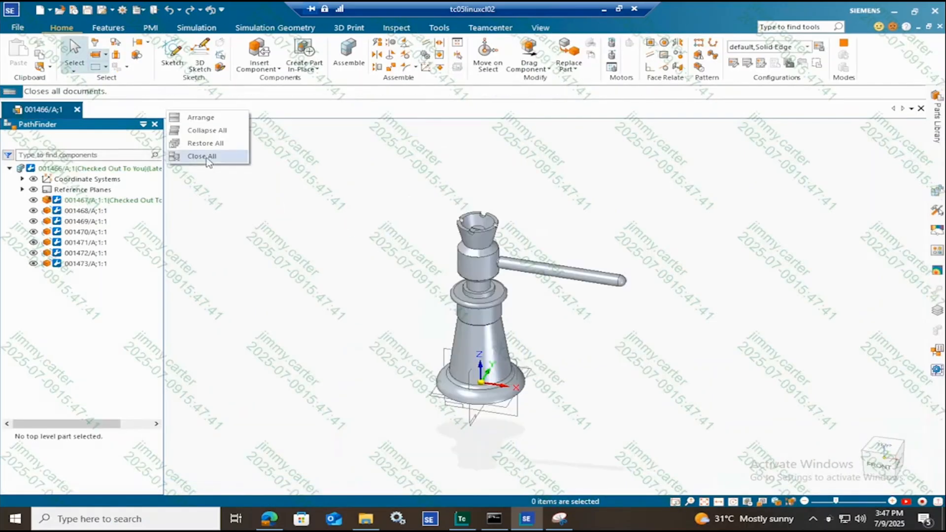
left_click(209, 154)
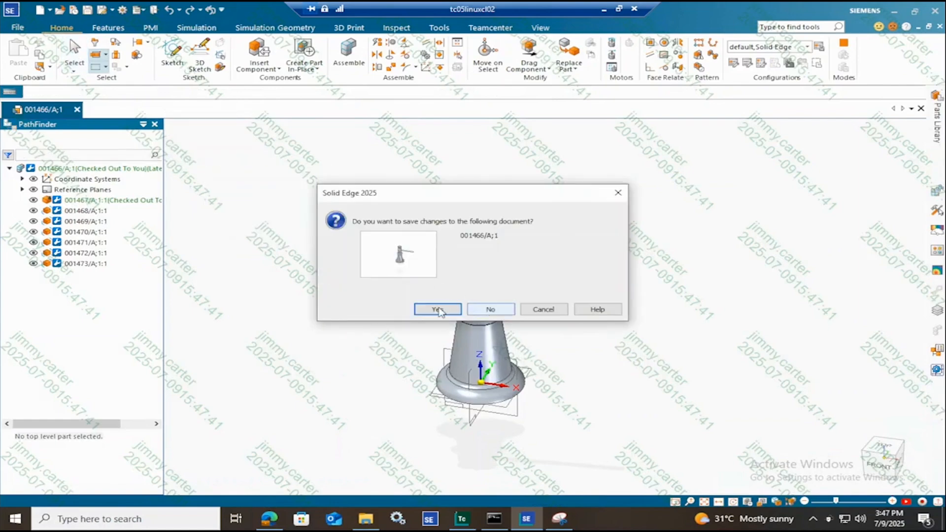
left_click(437, 309)
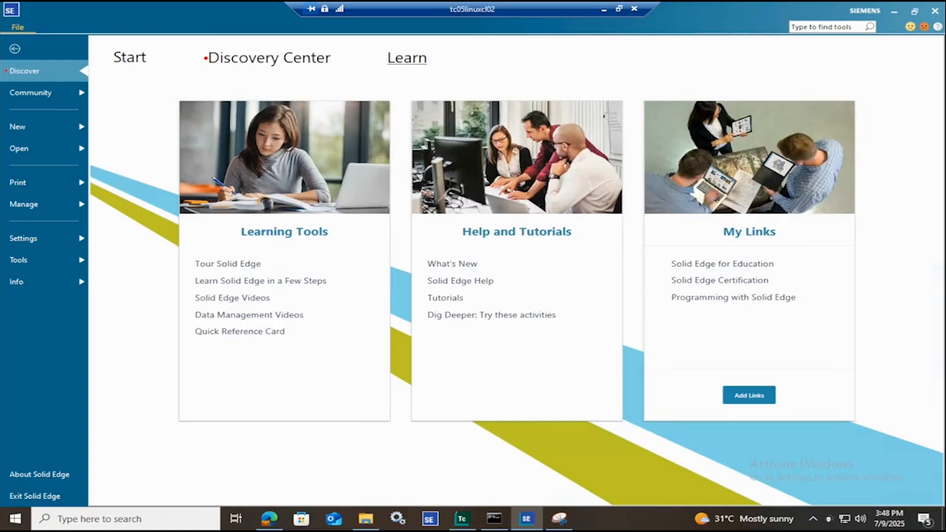
- Delete assembly 001466/A and parts 001467/A through 001473/A from the Default workspace cache with the Cache Assistant
left_click(15, 48)
left_click(123, 101)
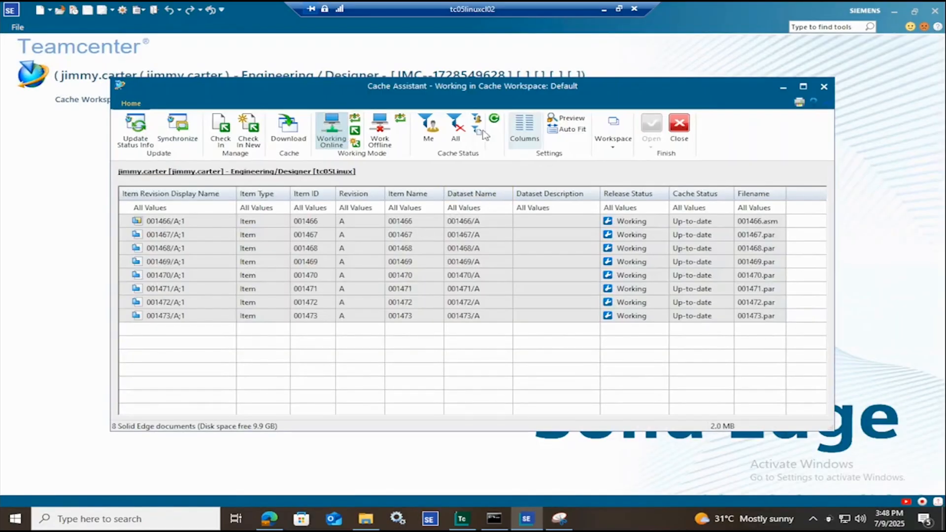
left_click(452, 121)
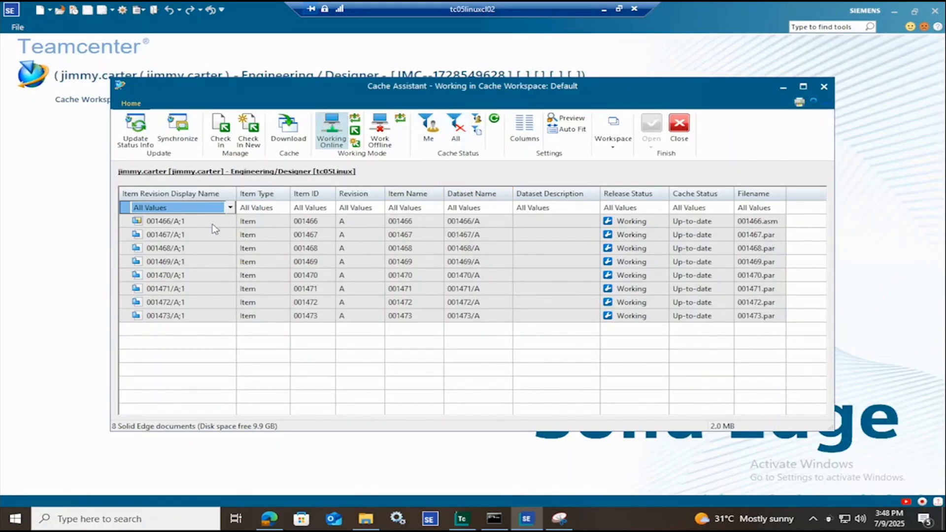
left_click(319, 219)
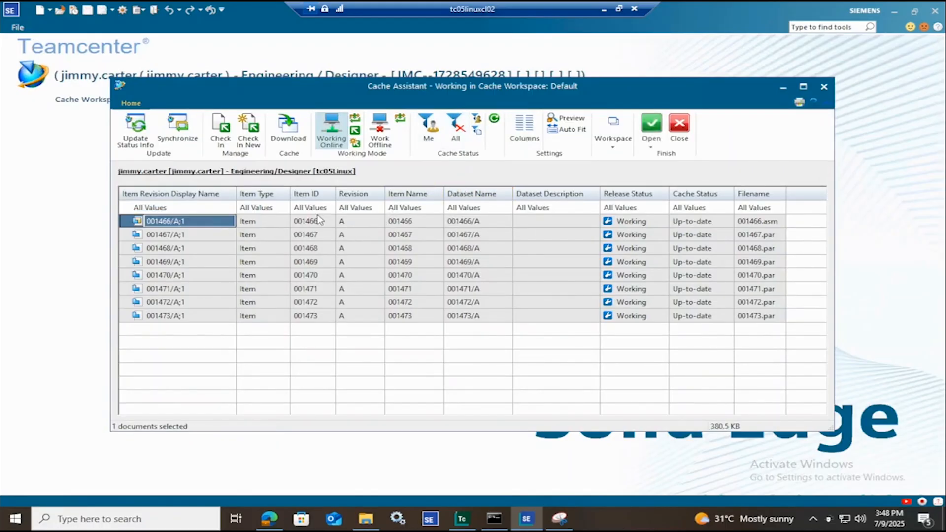
left_click(158, 235, "ctrl")
left_click(168, 249, "ctrl")
left_click(166, 261, "ctrl")
left_click(165, 275, "ctrl")
left_click(164, 288, "ctrl")
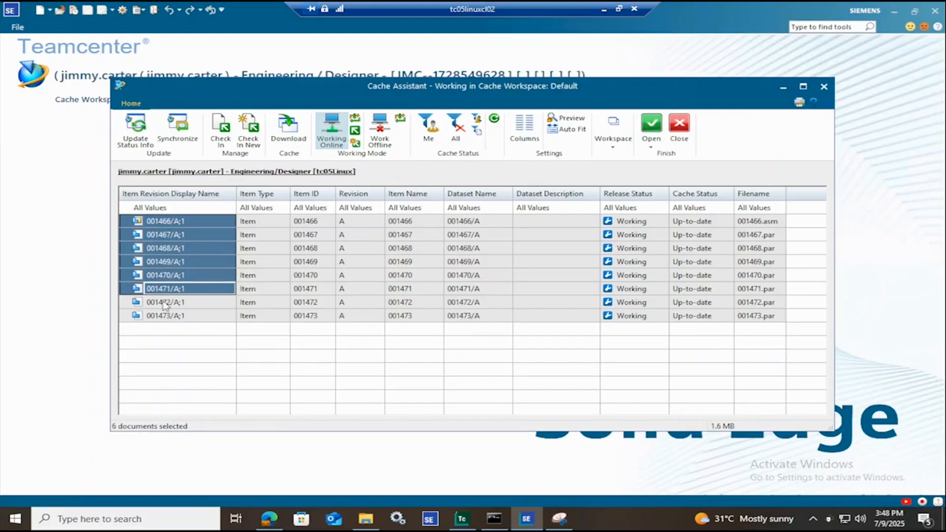
left_click(163, 302, "ctrl")
left_click(164, 315, "ctrl")
right_click(185, 274)
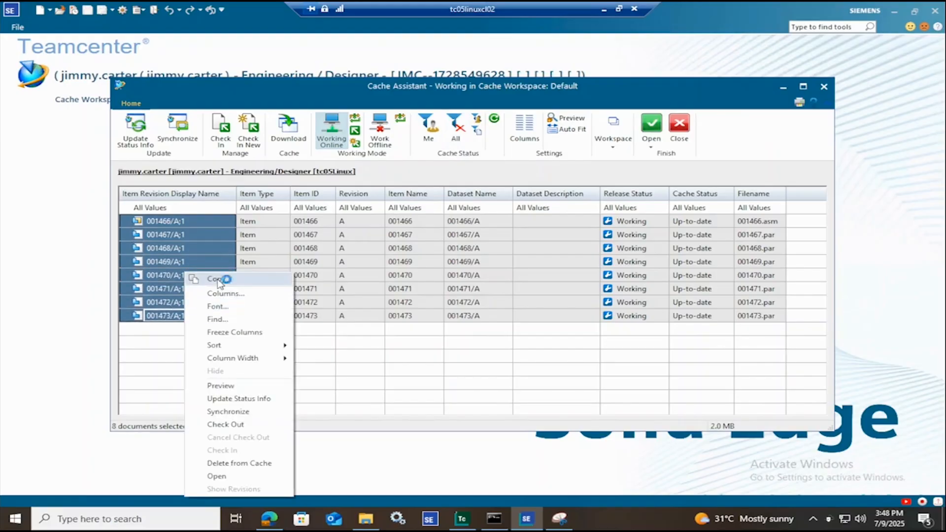
left_click(225, 466)
left_click(515, 287)
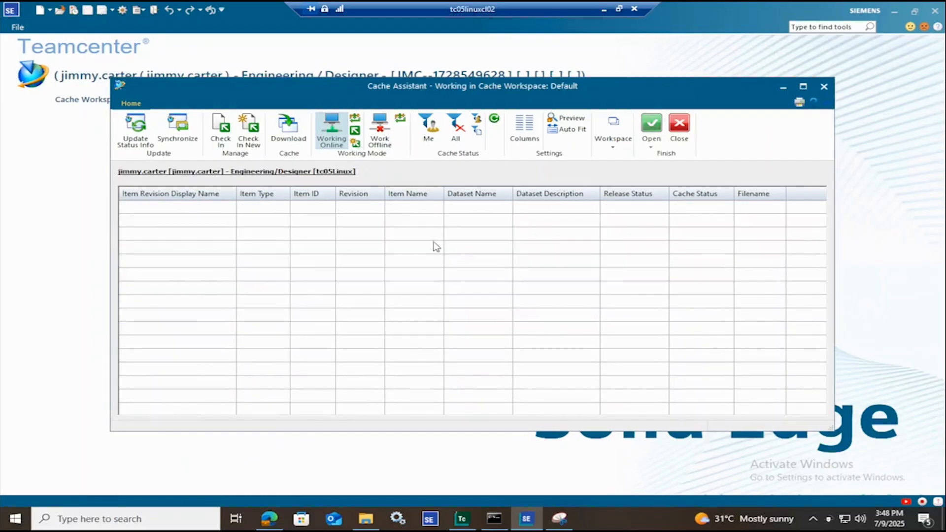
left_click(824, 88)
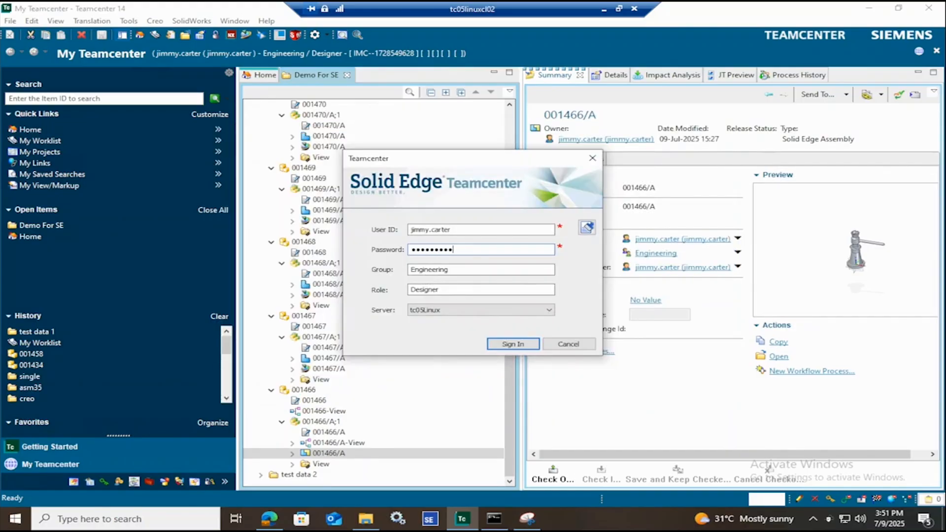
- Sign in to Solid Edge Teamcenter with the account password to reopen assembly 001466/A
key("Return")
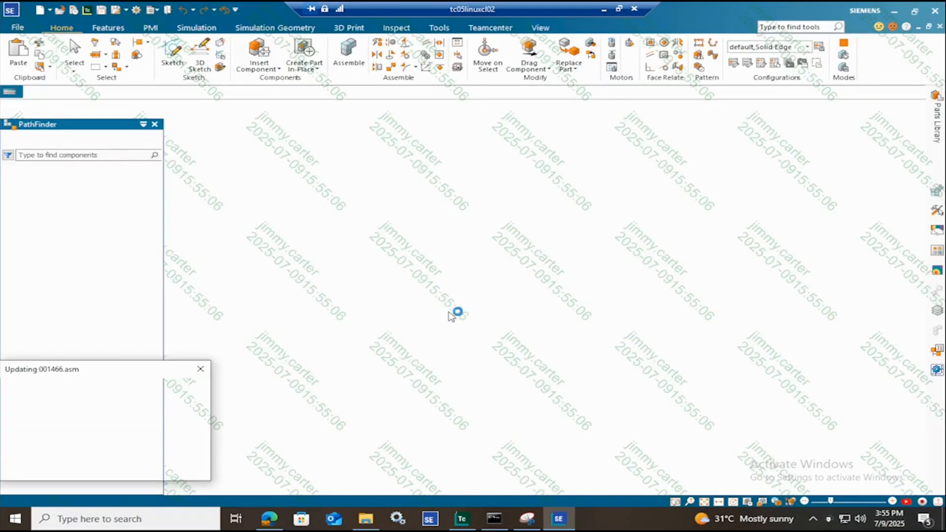
- Switch to File Explorer and inspect the SkyDRM classification and permissions of 001466.asm in the Default folder
left_click(366, 519)
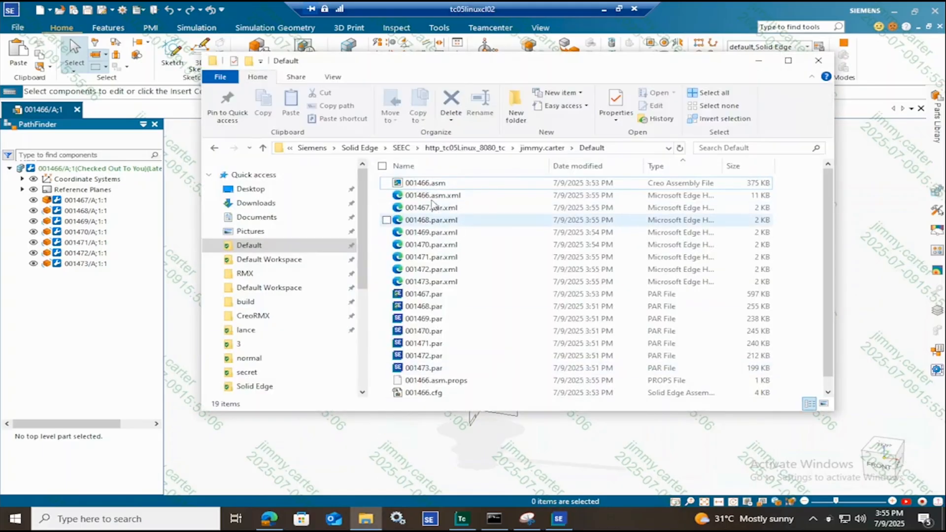
right_click(444, 183)
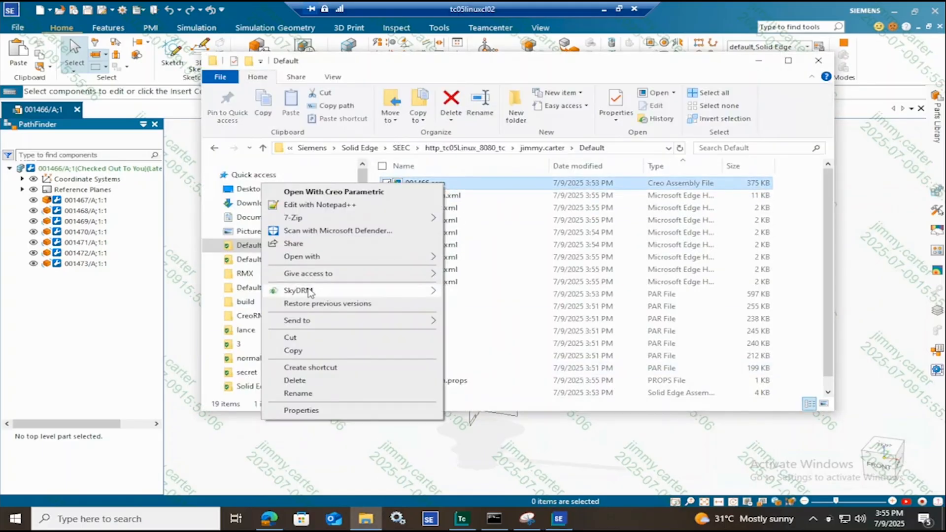
left_click(416, 187)
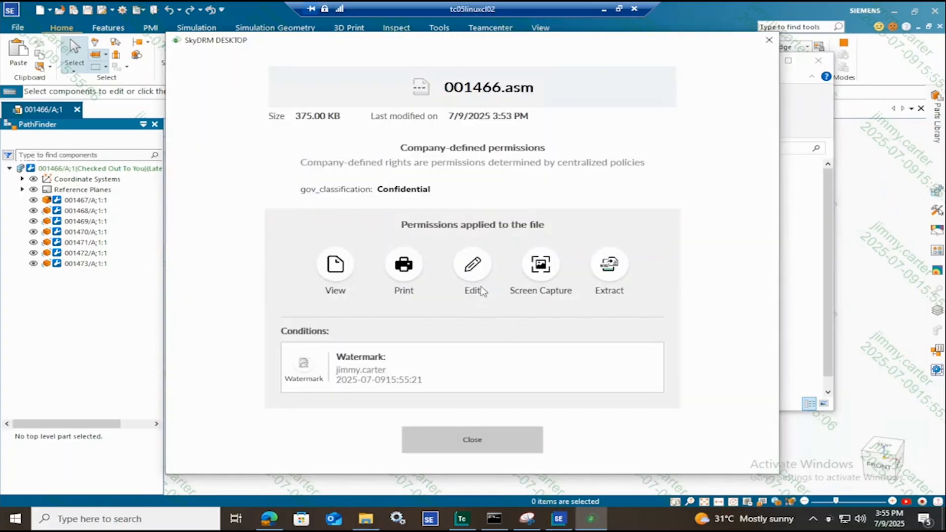
left_click(473, 440)
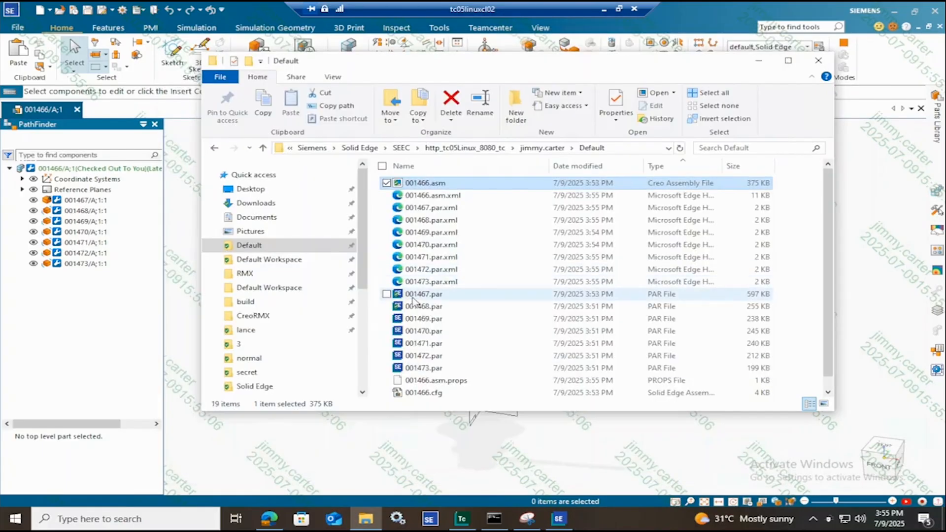
- Inspect the SkyDRM classification and permissions of 001467.par in the Default folder
left_click(418, 296)
right_click(418, 295)
mouse_move(404, 168)
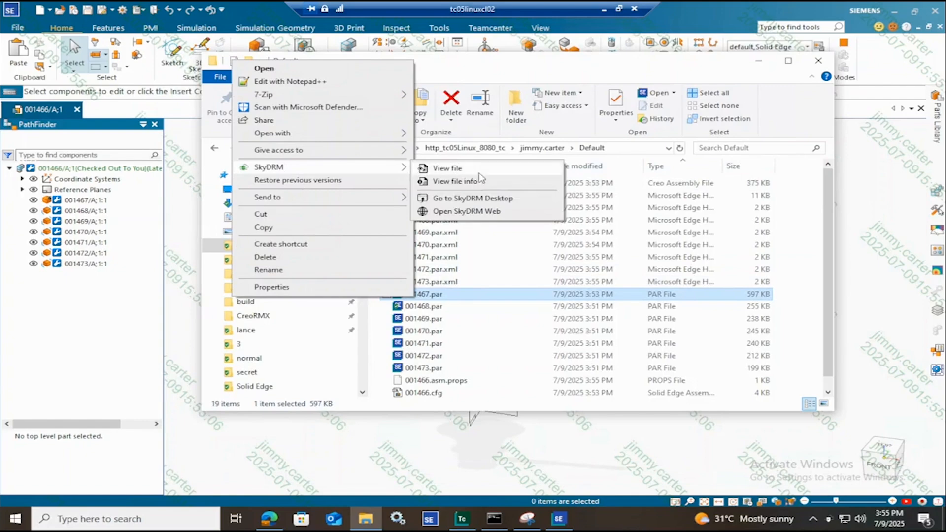
left_click(488, 181)
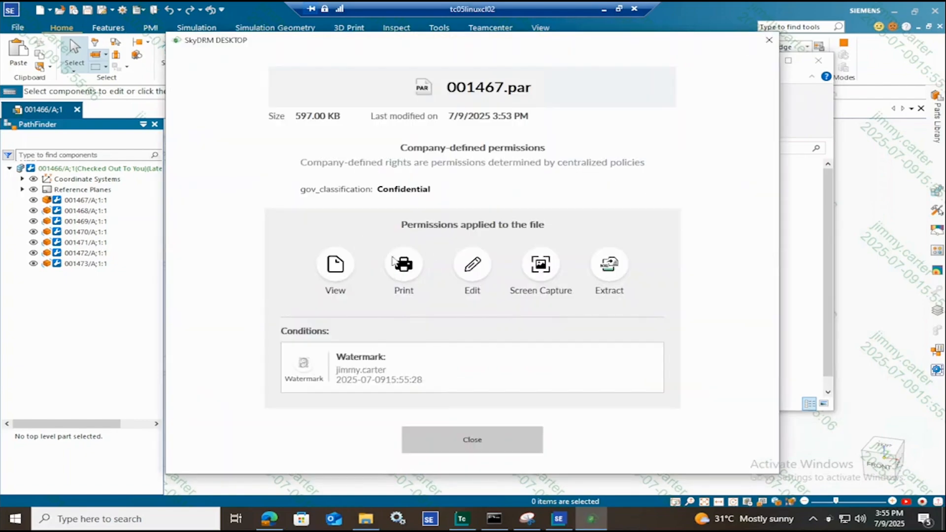
left_click(461, 437)
- Inspect the SkyDRM classification and permissions of 001468.par in the Default folder
left_click(424, 306)
right_click(430, 305)
mouse_move(310, 176)
left_click(490, 182)
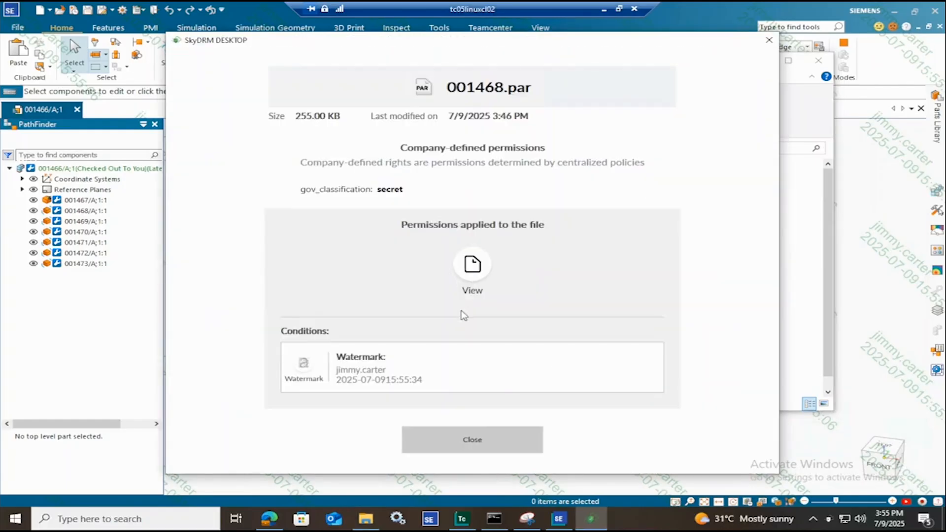
left_click(483, 440)
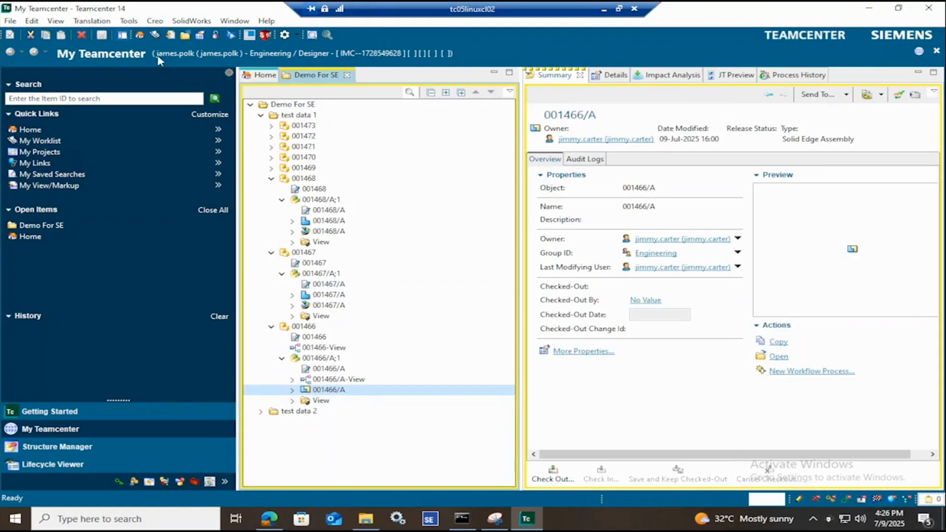
- Check the signed-in SkyDRM account from Teamcenter, and compare the government classification of datasets 001466/A, 001467/A and 001468/A in their common properties
left_click(831, 519)
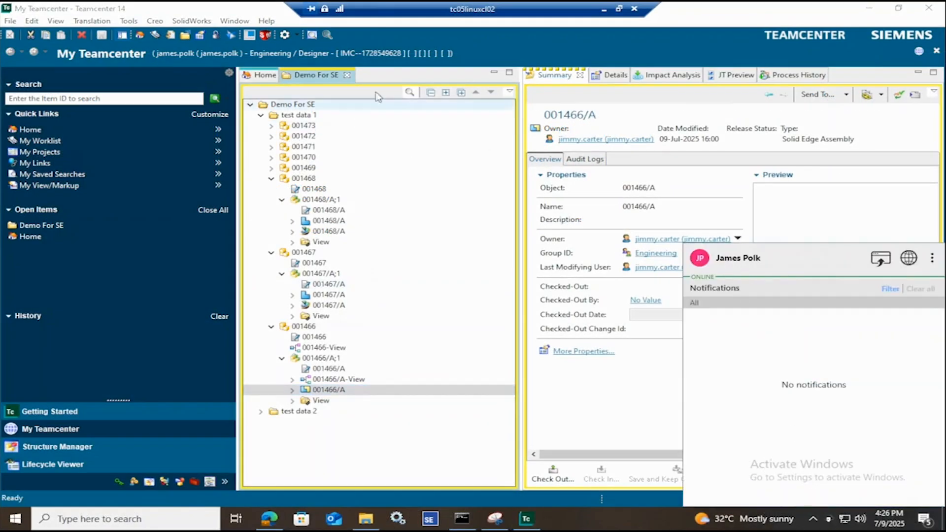
left_click(423, 40)
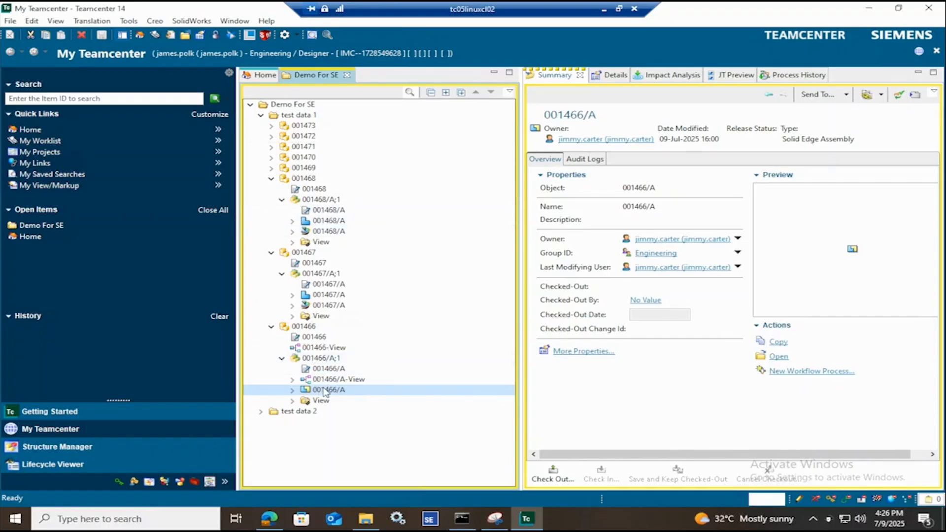
left_click(325, 221)
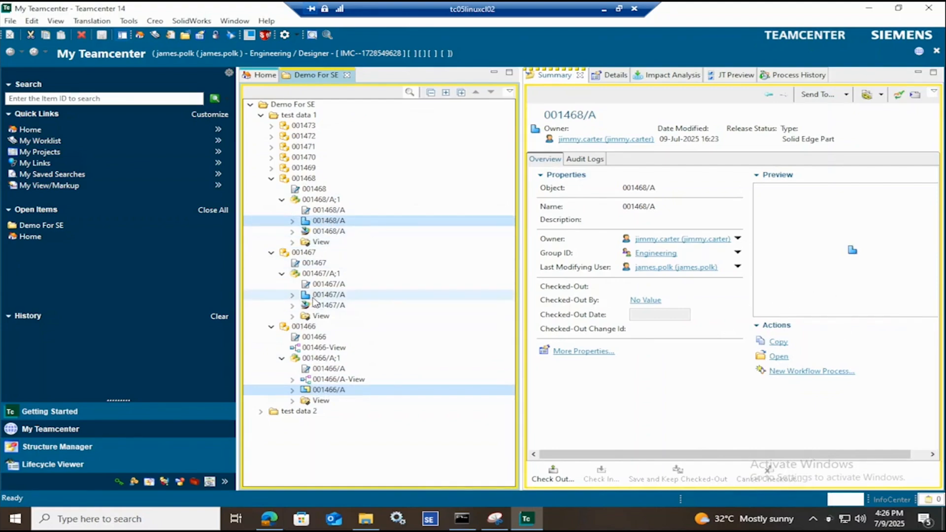
left_click(354, 292)
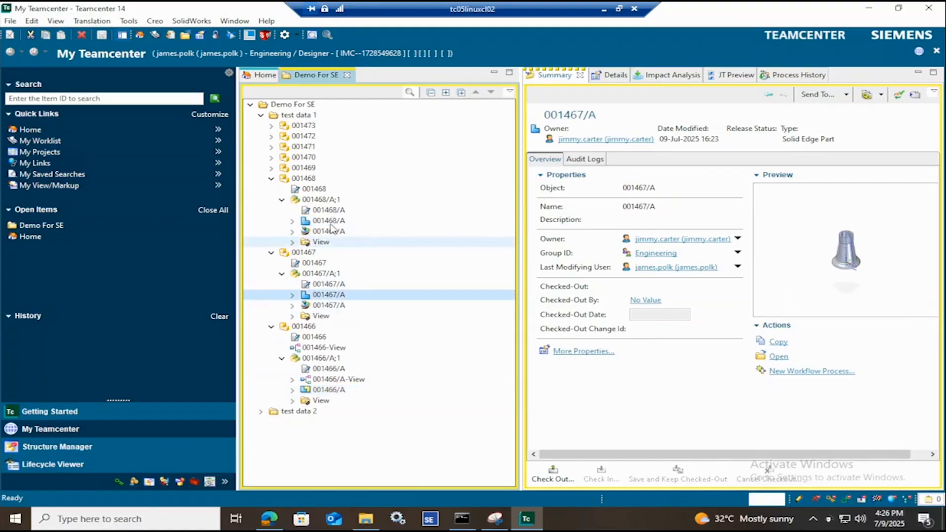
right_click(329, 390)
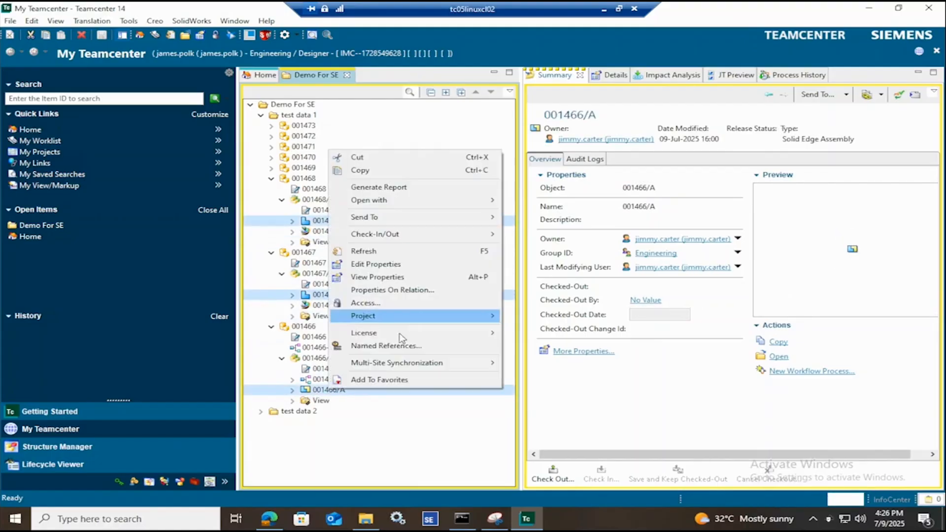
left_click(365, 277)
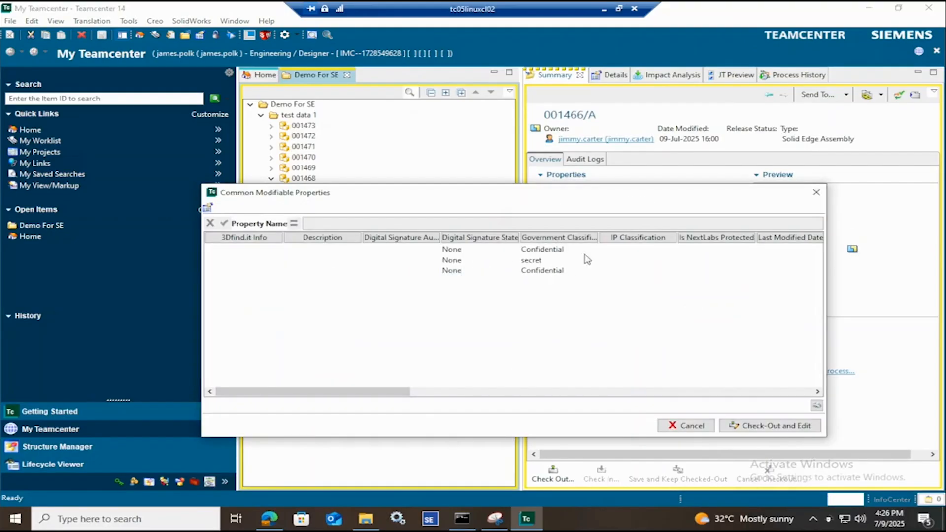
left_click(816, 192)
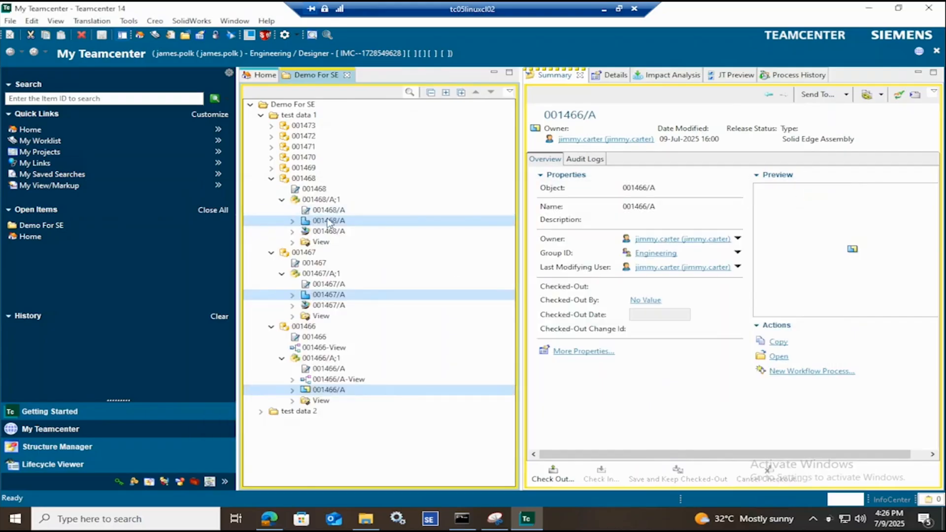
- Expand item 001469 down to its 001469/A Solid Edge part dataset and examine that dataset's properties
left_click(271, 168)
left_click(281, 189)
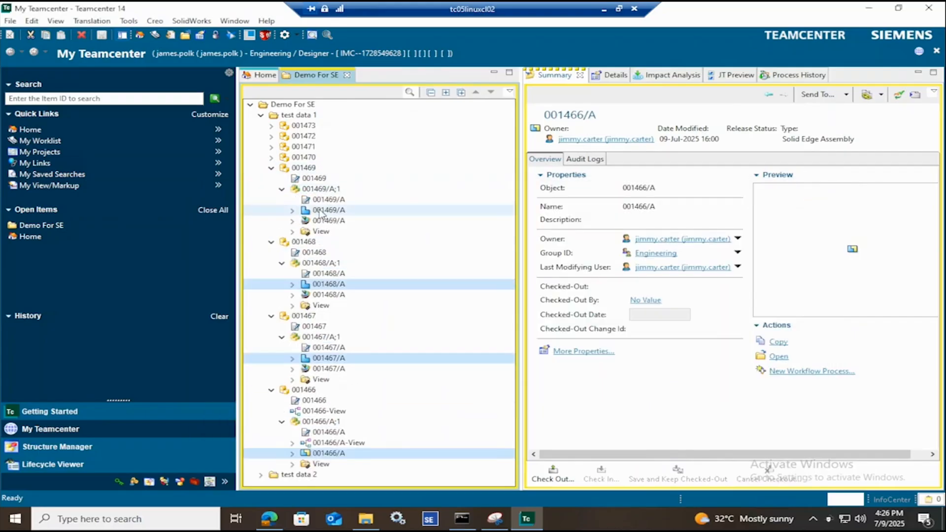
right_click(320, 210)
left_click(365, 337)
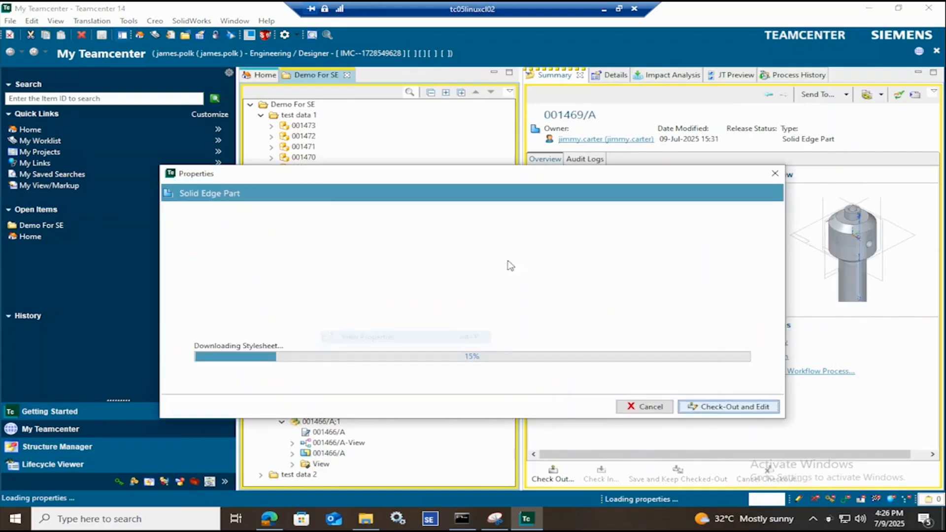
scroll(390, 288, "down", 3)
scroll(399, 288, "down", 3)
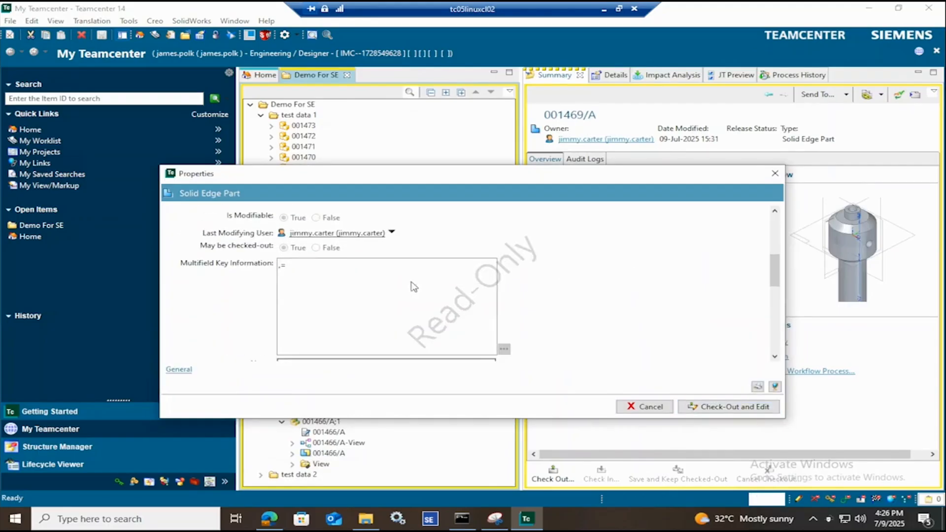
left_click(775, 173)
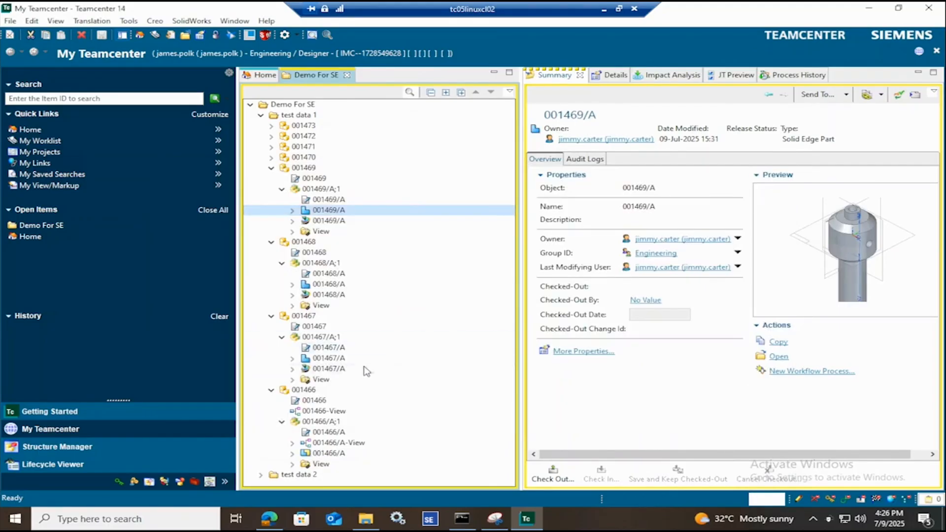
- Open assembly 001466/A in Solid Edge, signing in with the account password, and select component 001467
left_click(328, 452)
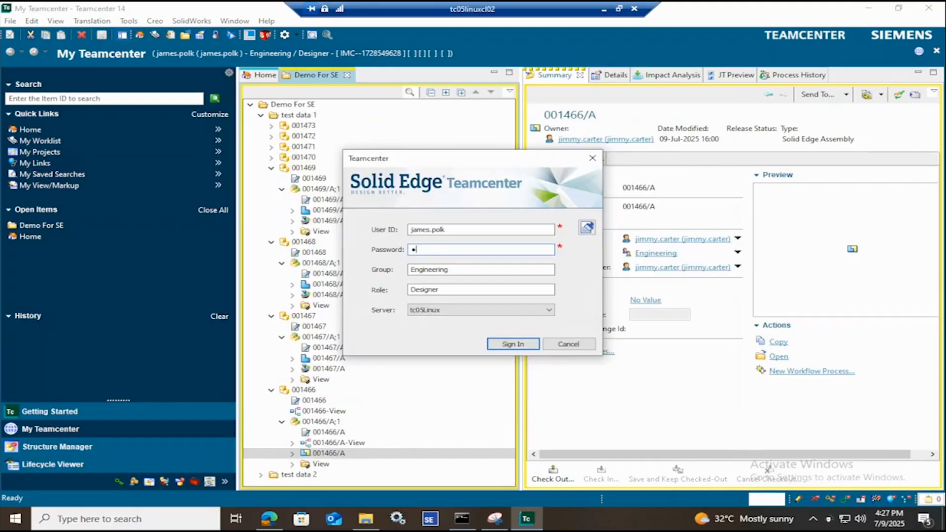
key("Return")
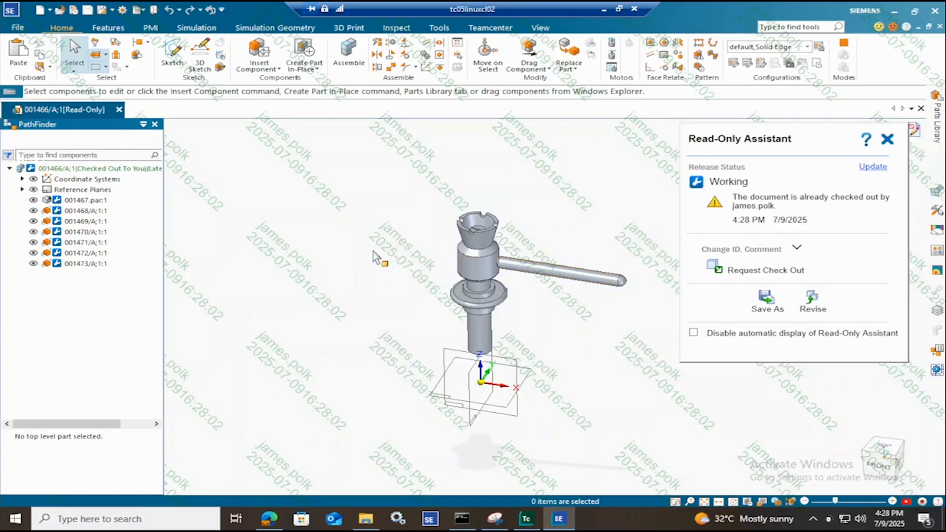
left_click(86, 209)
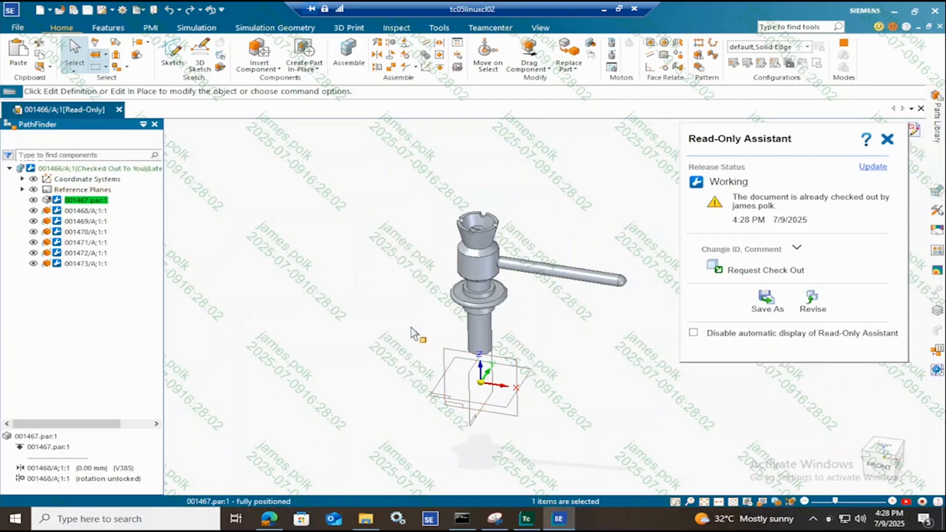
- Switch to File Explorer and inspect the SkyDRM classification and permissions of 001466.asm for the second account
left_click(366, 519)
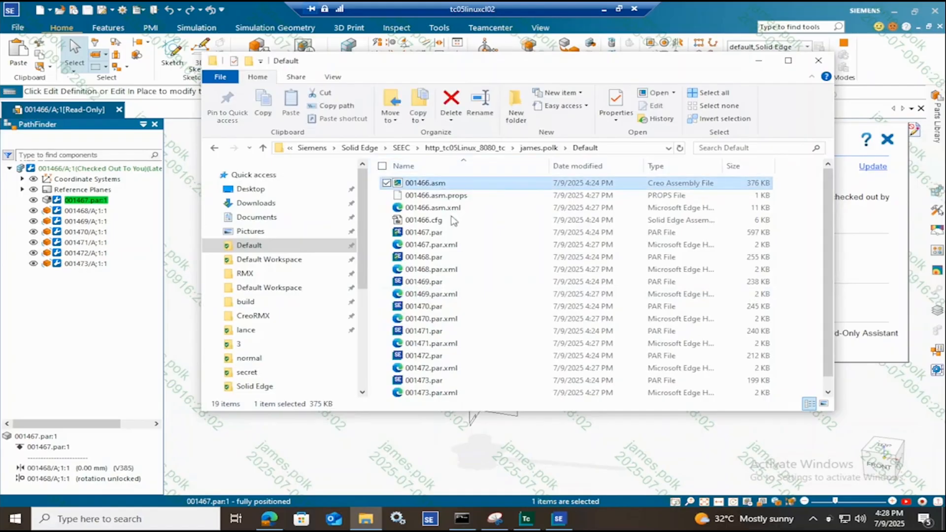
right_click(442, 188)
mouse_move(375, 292)
left_click(504, 309)
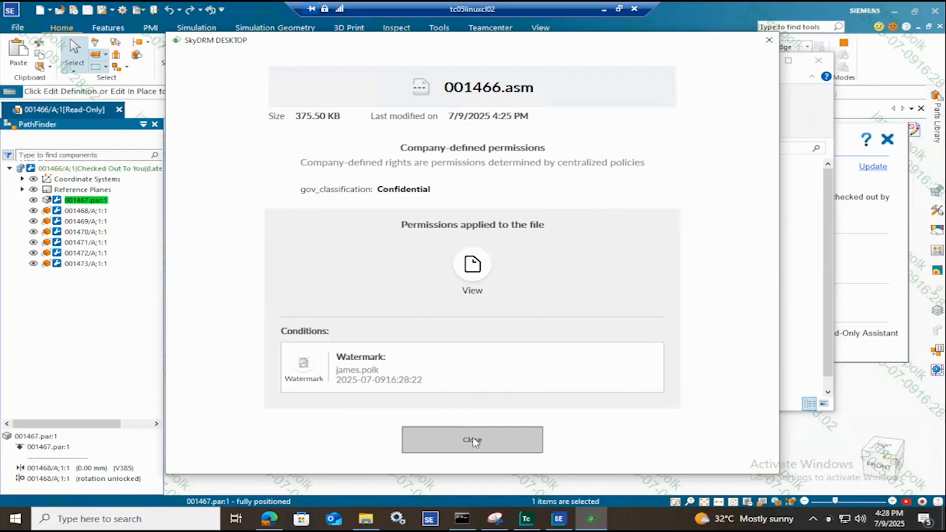
left_click(472, 440)
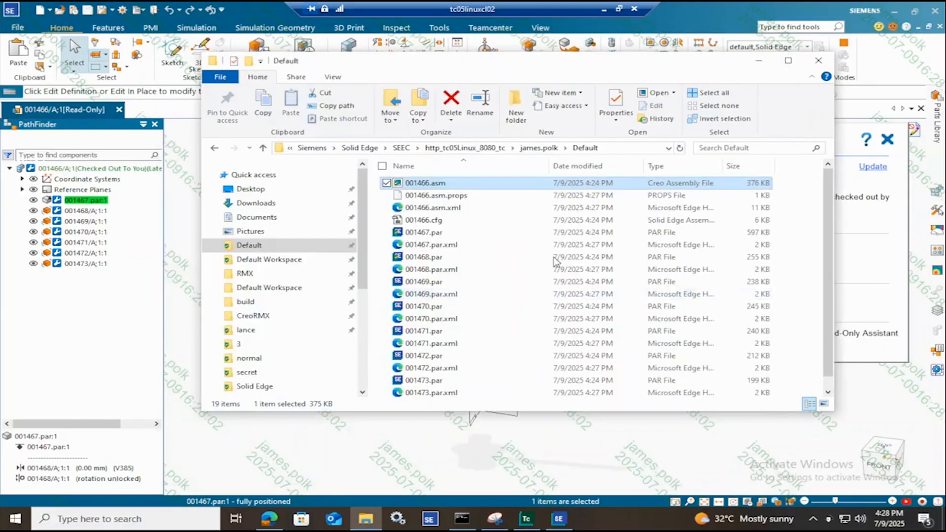
- Sort the cached files in the Default folder by type
scroll(476, 268, "down", 1)
scroll(491, 203, "up", 1)
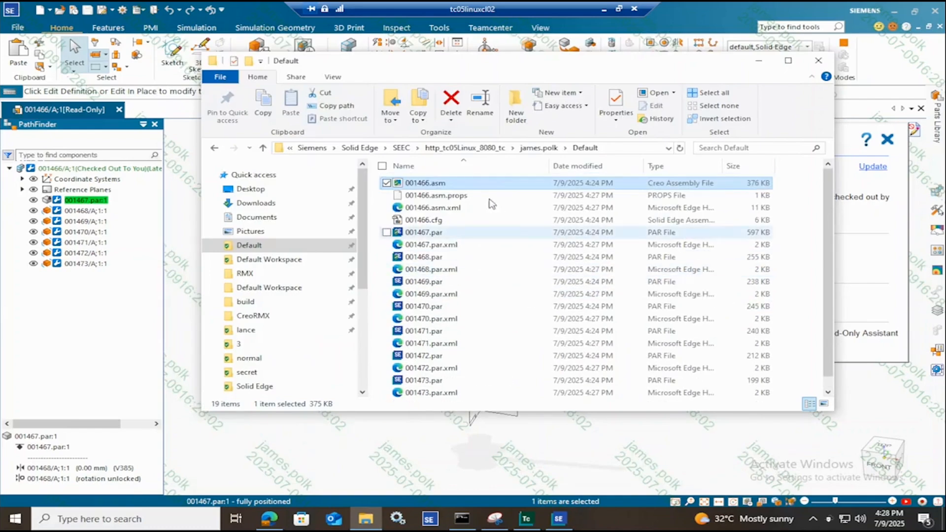
left_click(438, 166)
left_click(439, 167)
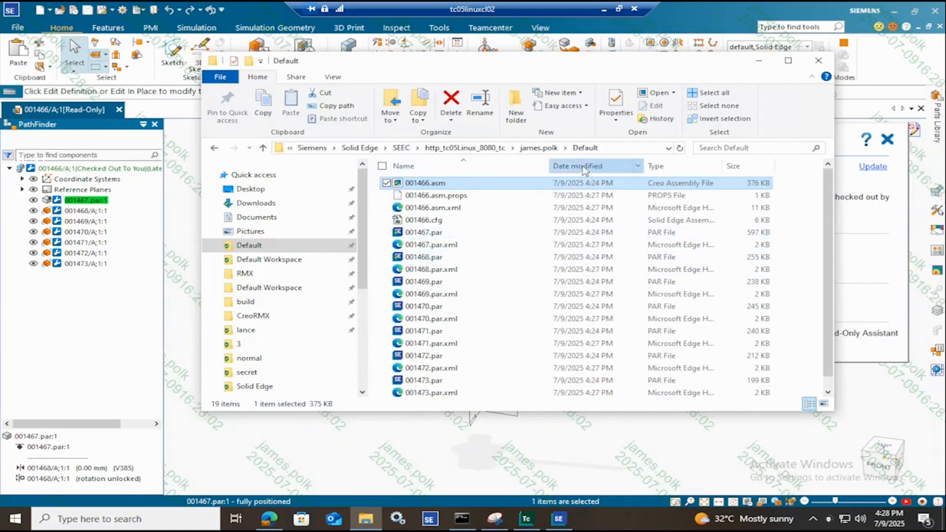
left_click(669, 167)
left_click(671, 167)
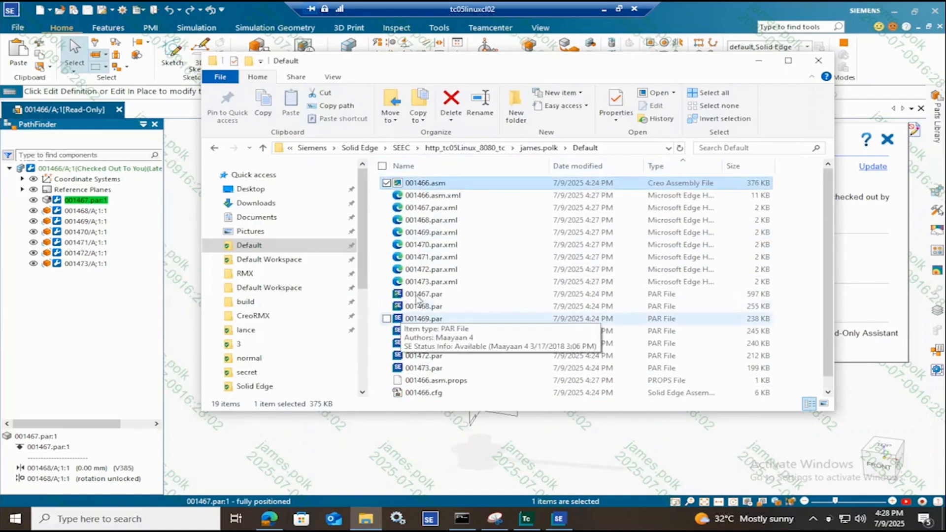
- Inspect the SkyDRM classification and permissions of 001467.par for the second account
left_click(414, 294)
right_click(417, 294)
mouse_move(270, 164)
left_click(465, 184)
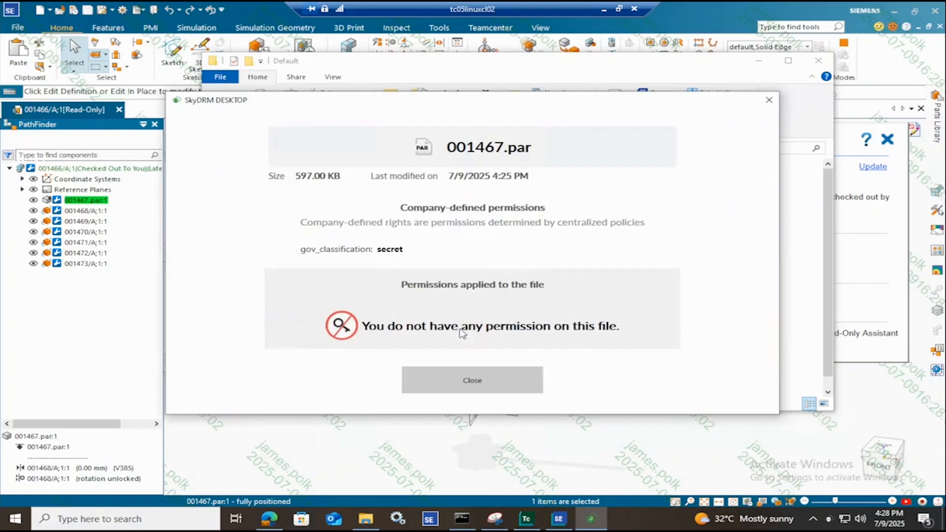
left_click(499, 386)
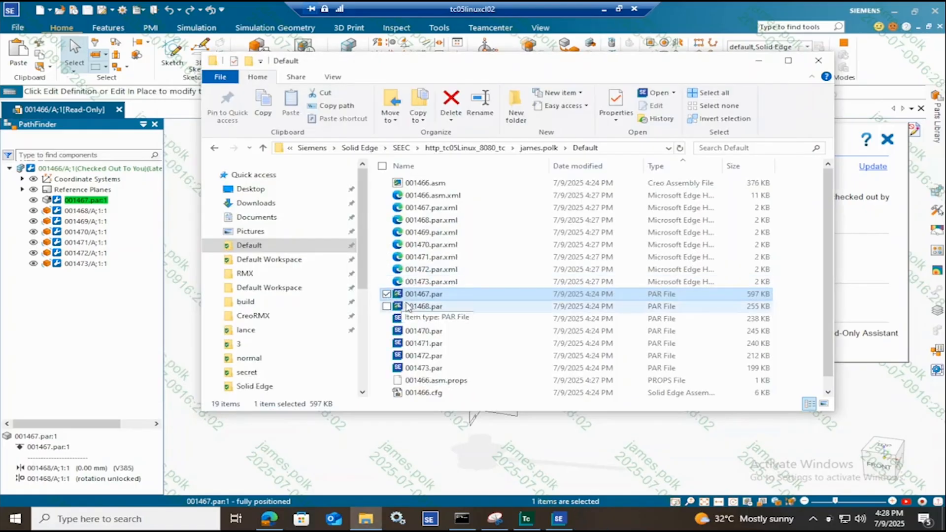
- Inspect the SkyDRM classification and permissions of 001468.par for the second account
left_click(408, 307)
right_click(408, 307)
mouse_move(295, 175)
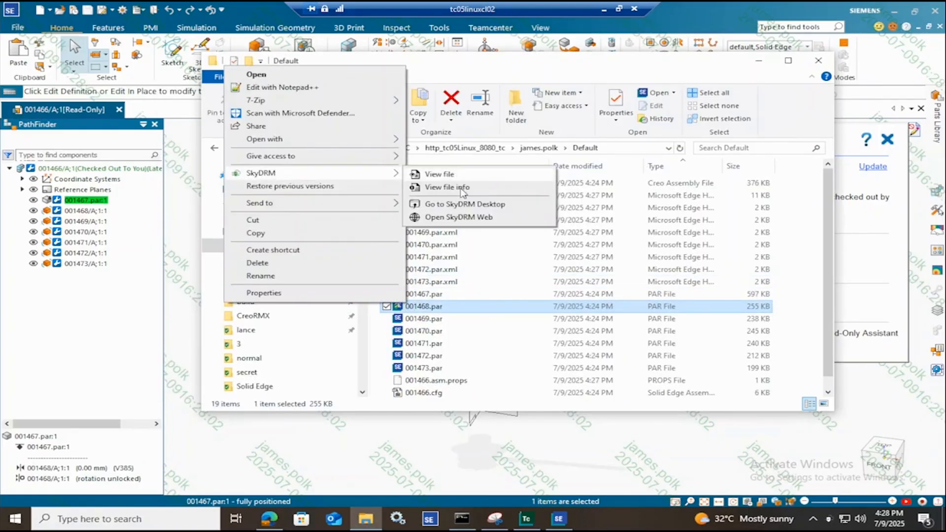
left_click(463, 191)
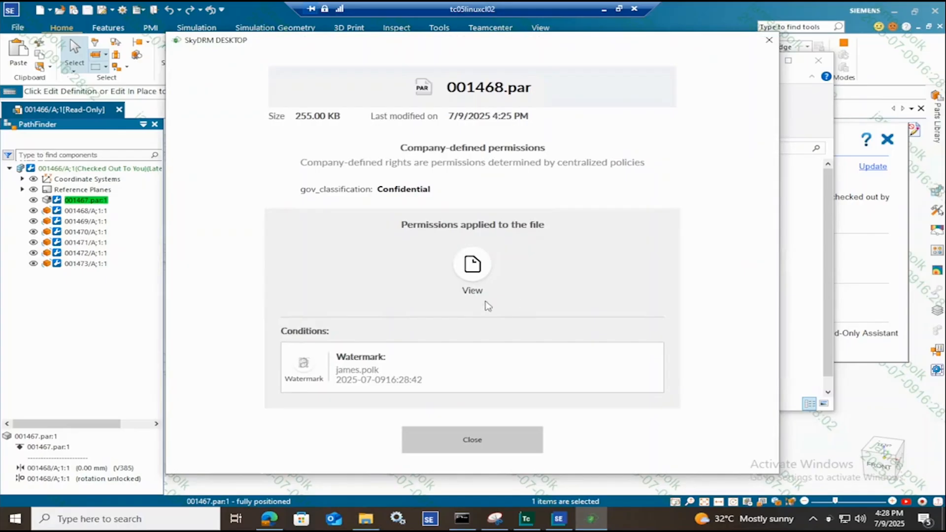
left_click(493, 433)
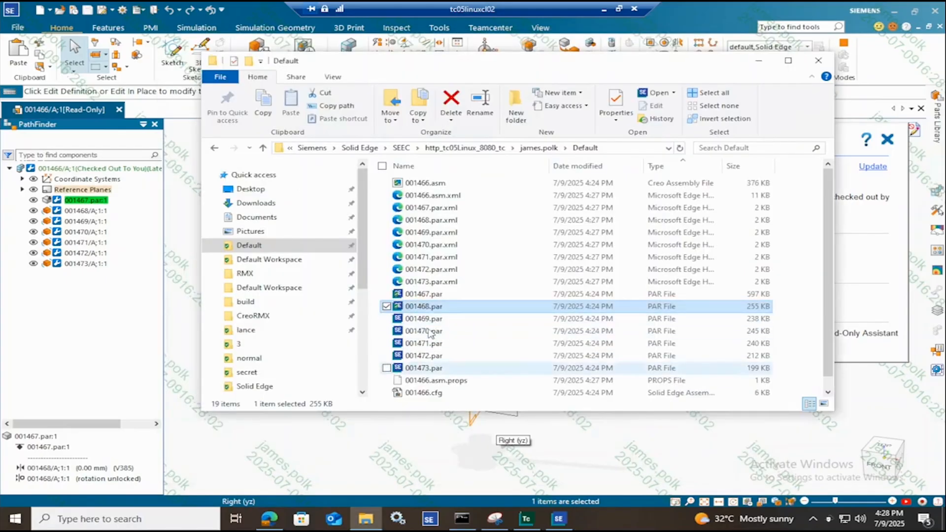